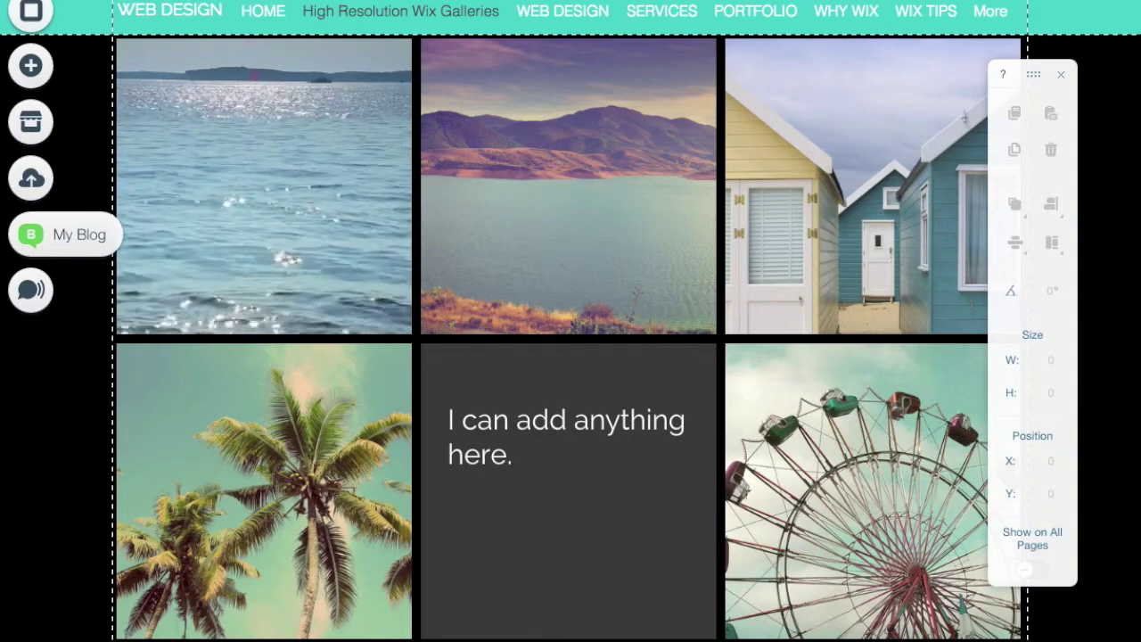
Browse the grid galleries, slider galleries and related gallery apps that can be added to the page
key(ctrl+s)
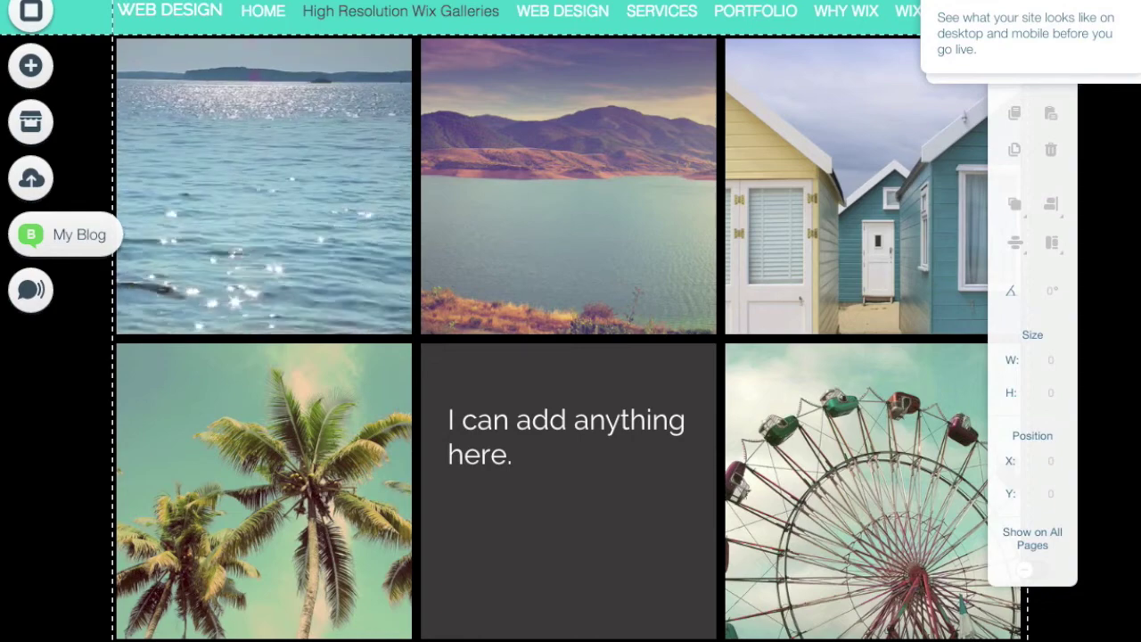
click(31, 66)
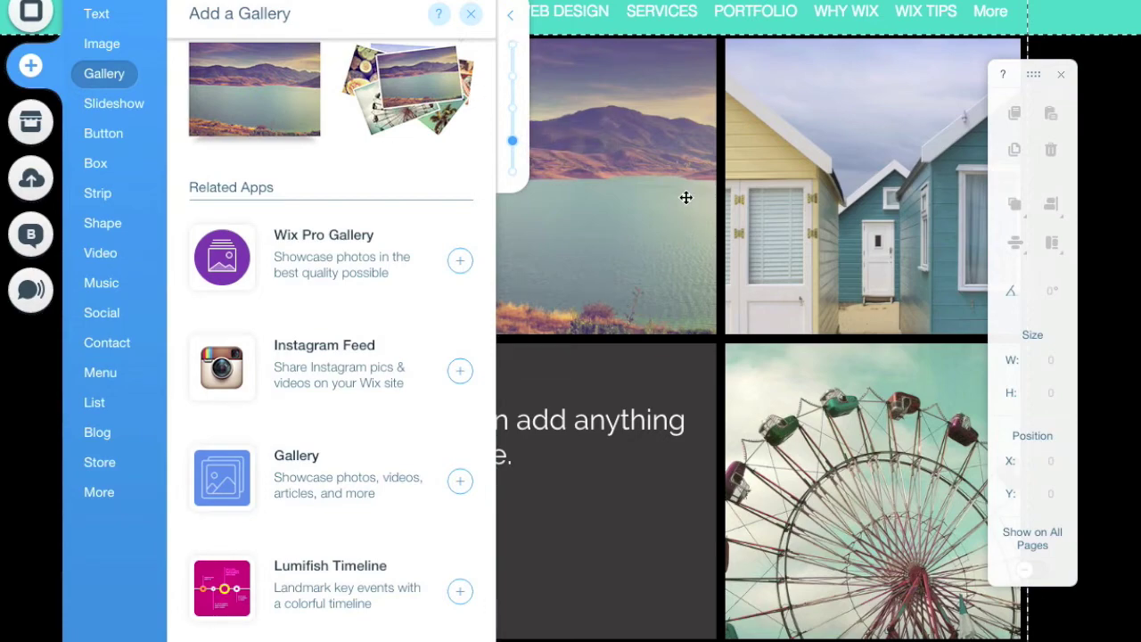
click(511, 46)
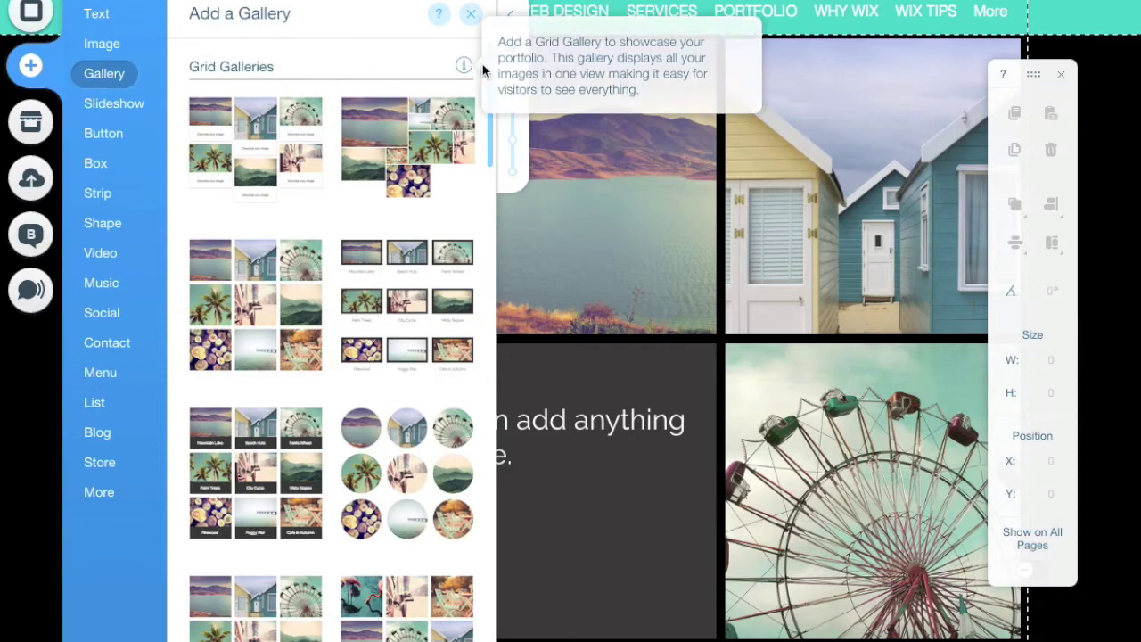
scroll(466, 297, down, 15)
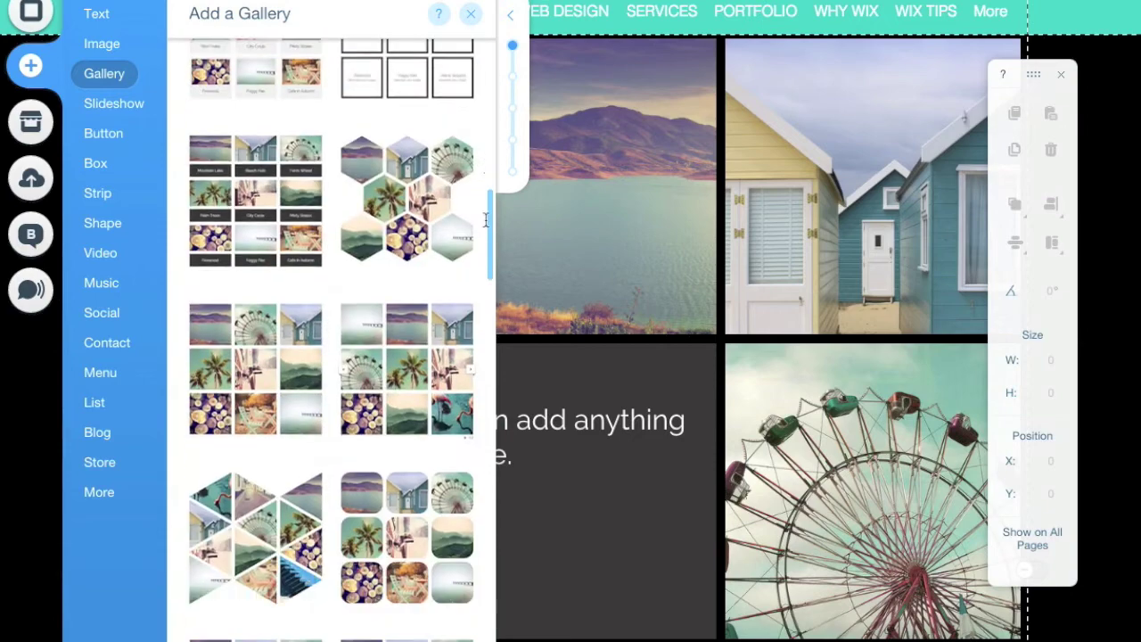
scroll(466, 360, down, 20)
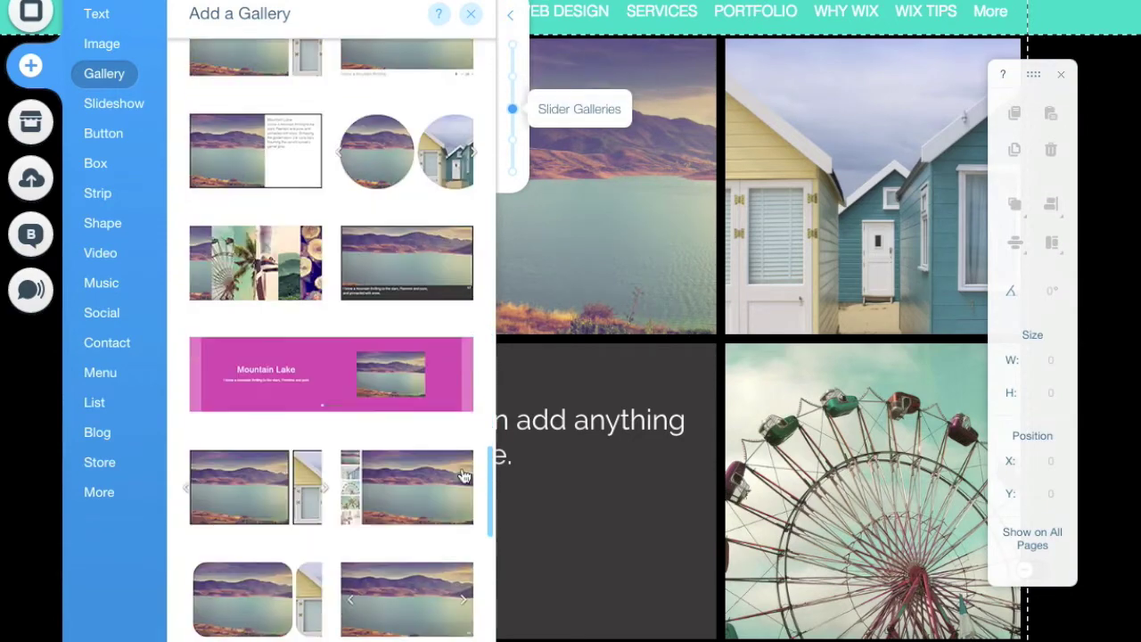
scroll(464, 560, down, 15)
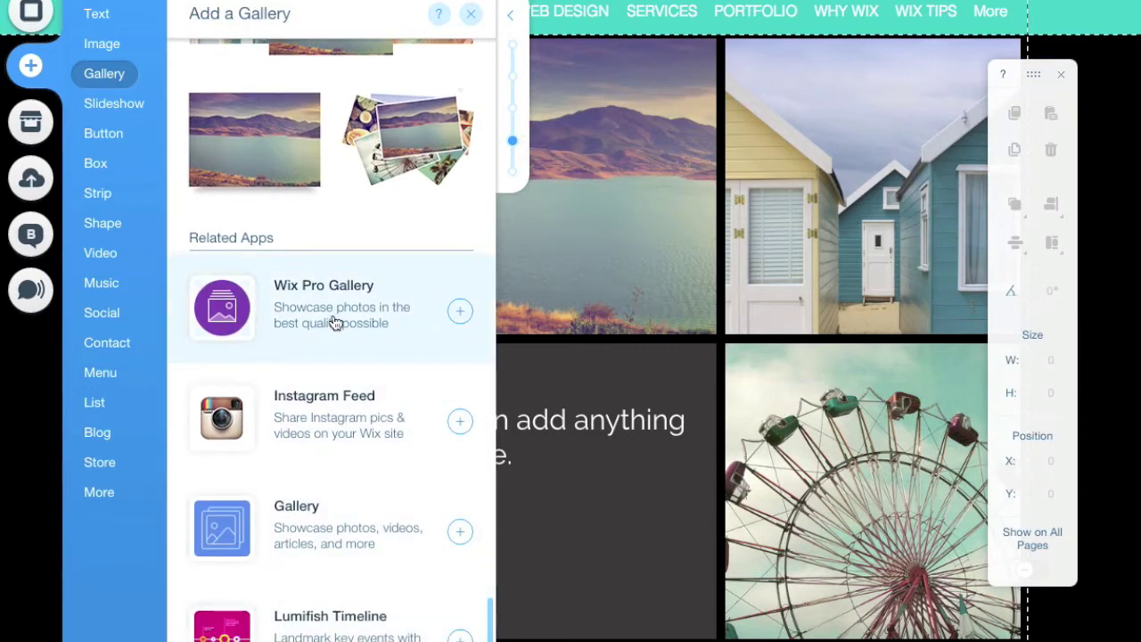
Delete the existing gallery from the High Resolution Wix Galleries page
click(471, 15)
click(580, 172)
key(Delete)
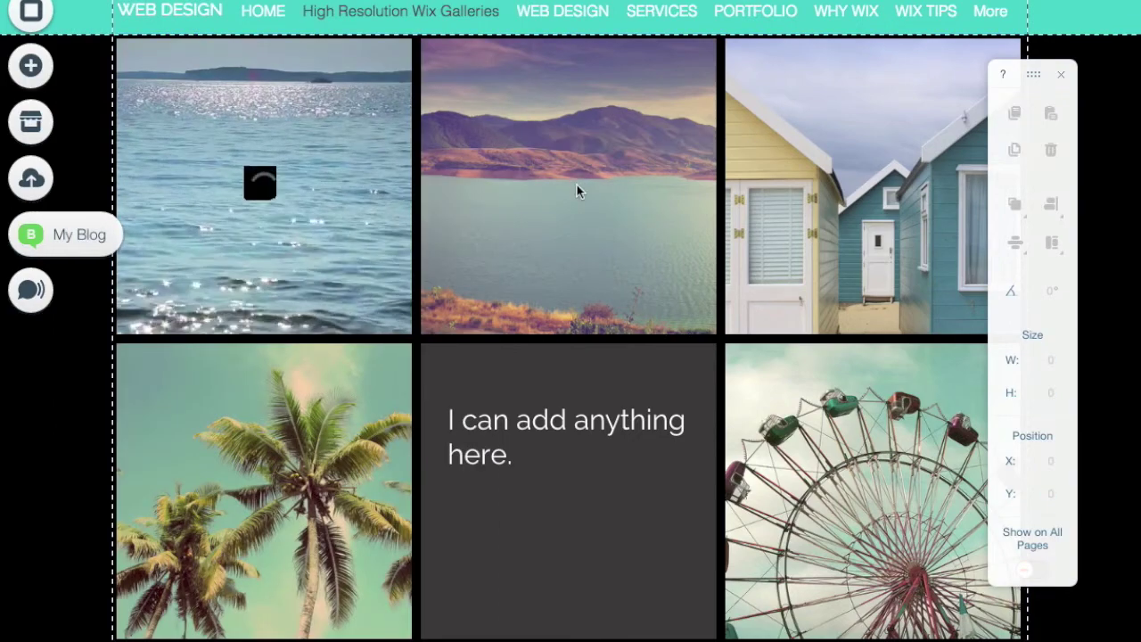
Add the Wix Pro Gallery app to the emptied page
click(31, 71)
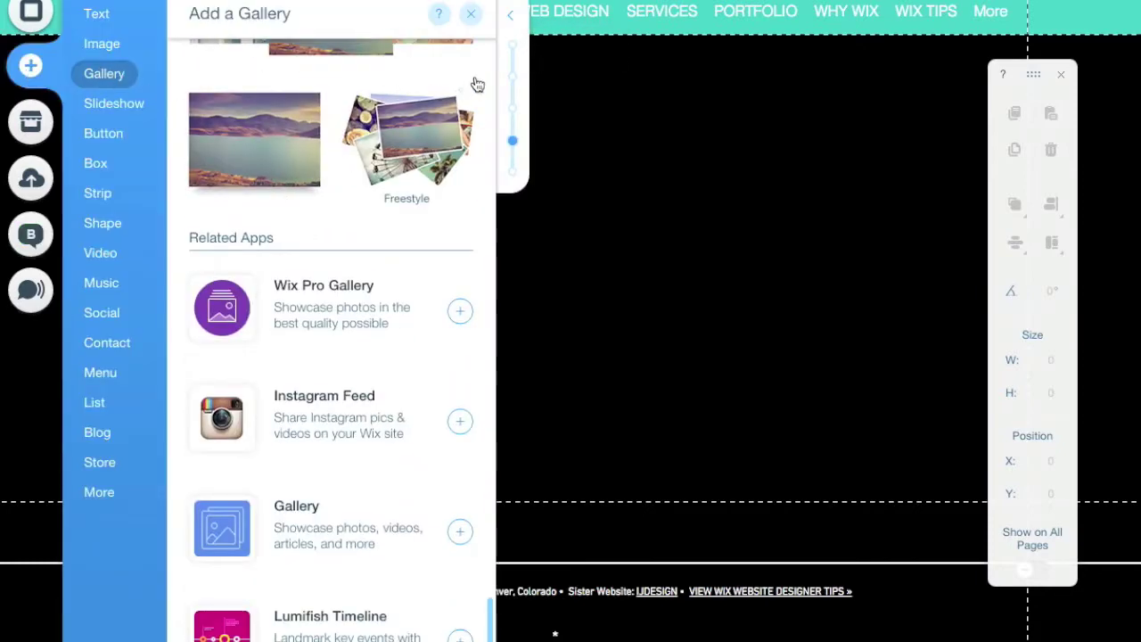
click(462, 314)
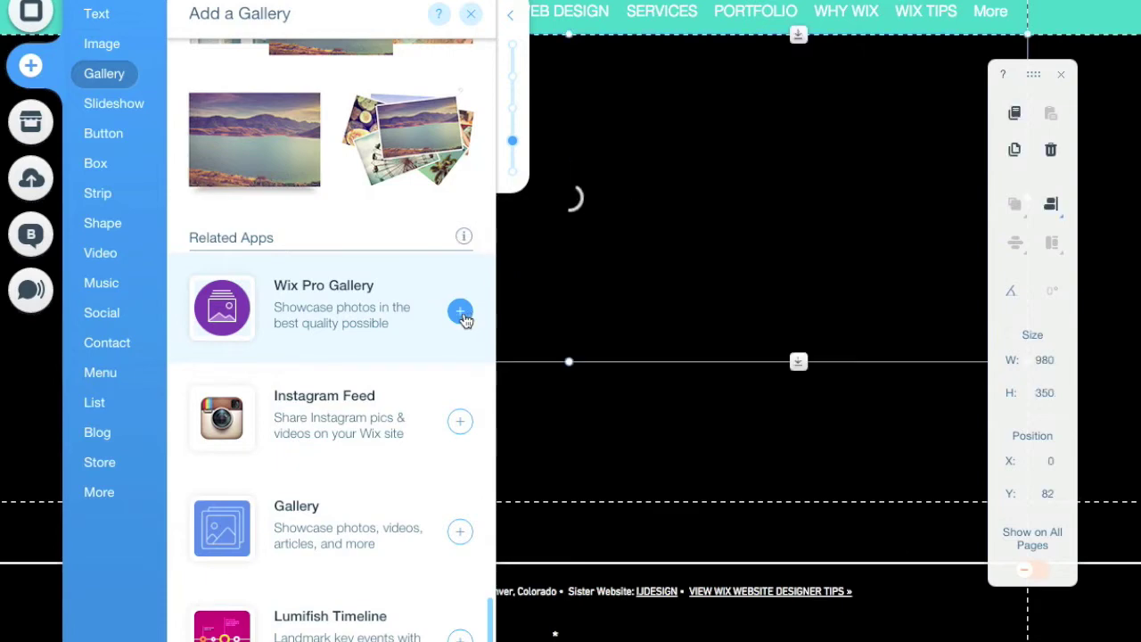
click(471, 17)
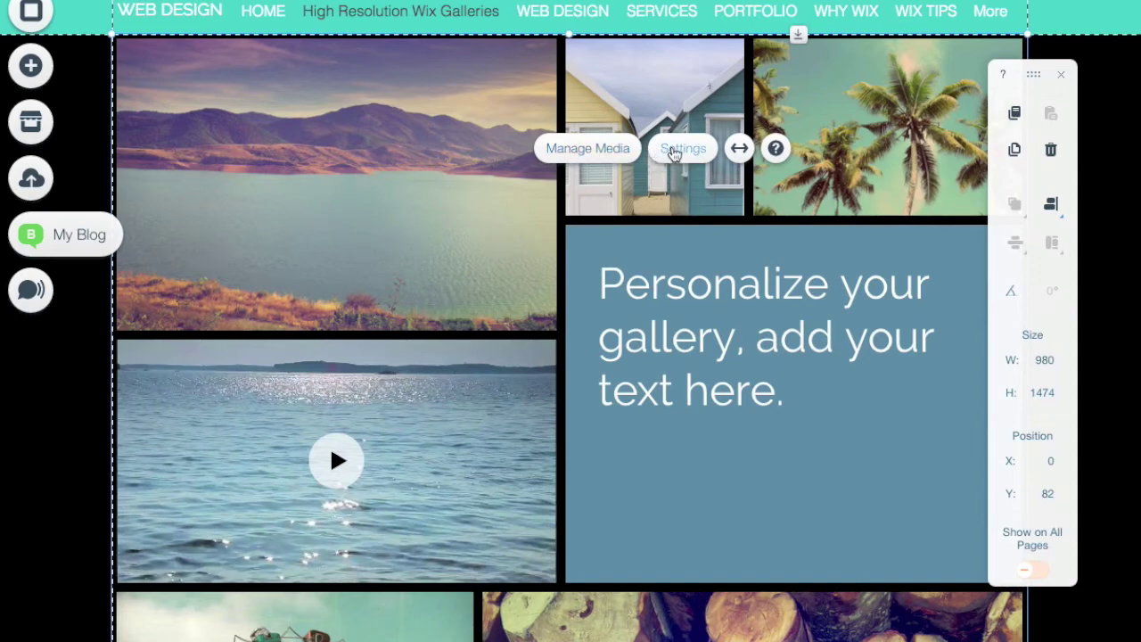
Try the Collage (Vertical), Grid, Masonry (Vertical), Masonry (Horizontal) and Column layouts on the new gallery
click(673, 150)
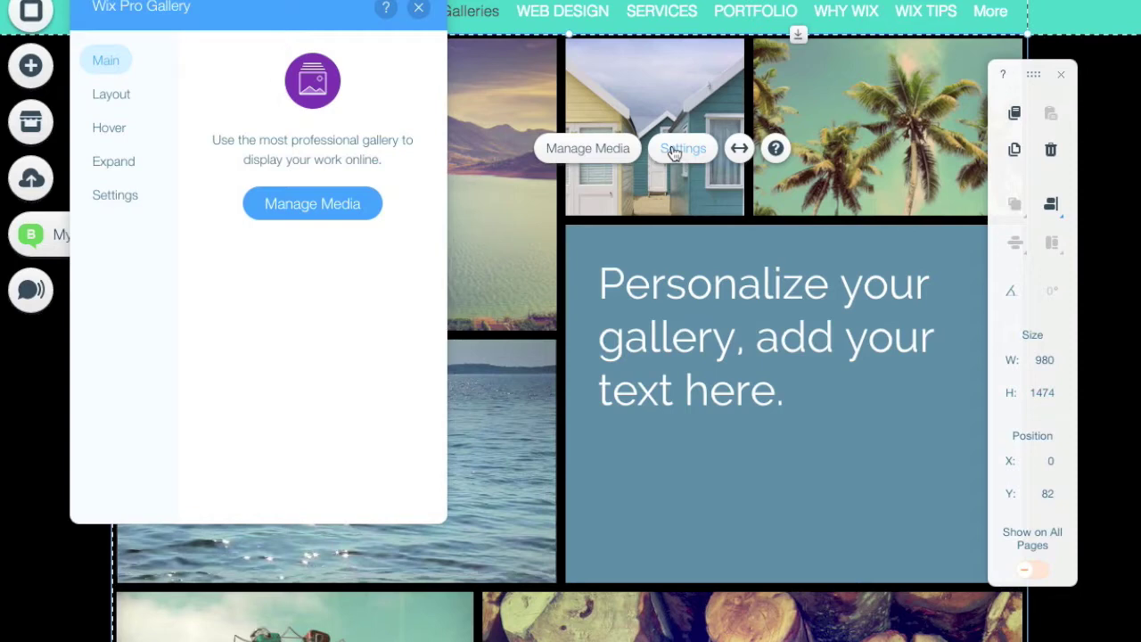
click(107, 102)
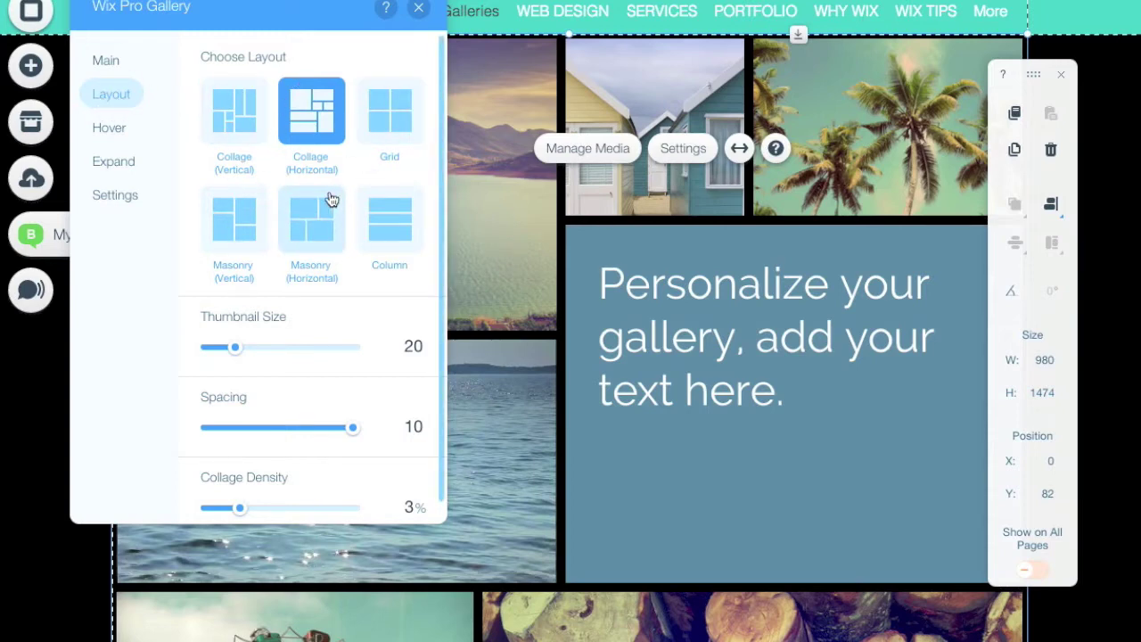
click(248, 145)
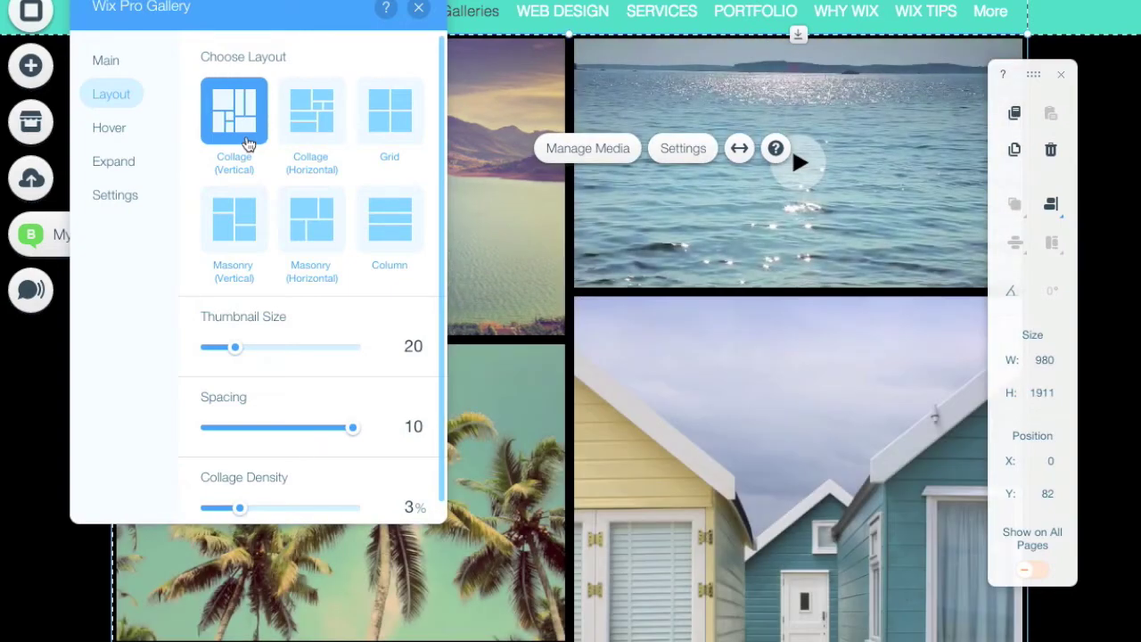
click(388, 130)
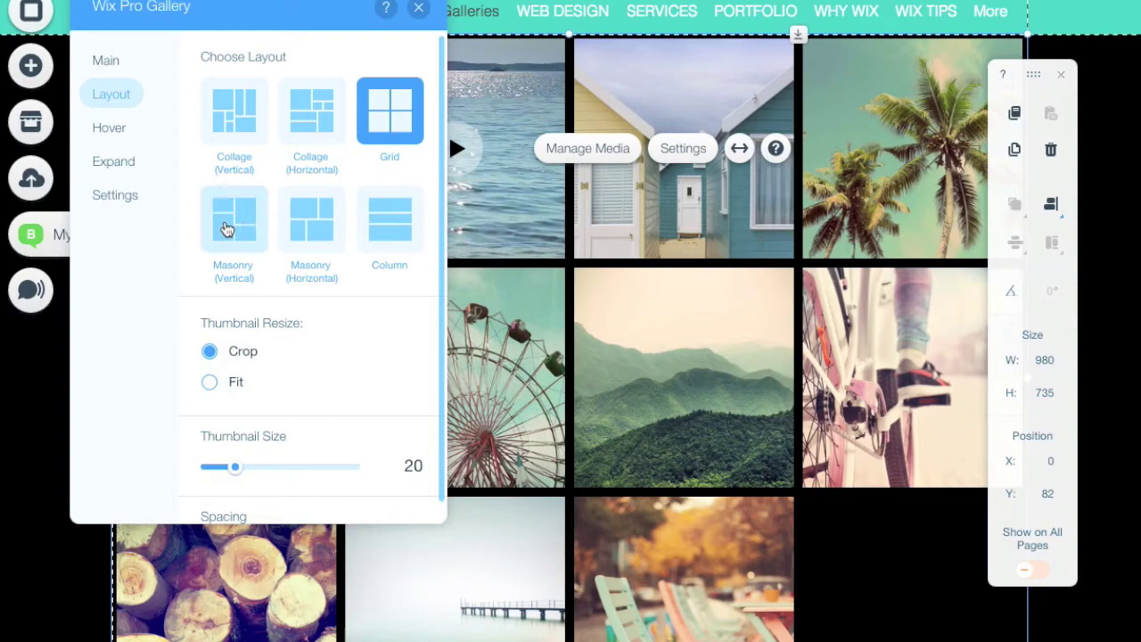
click(226, 229)
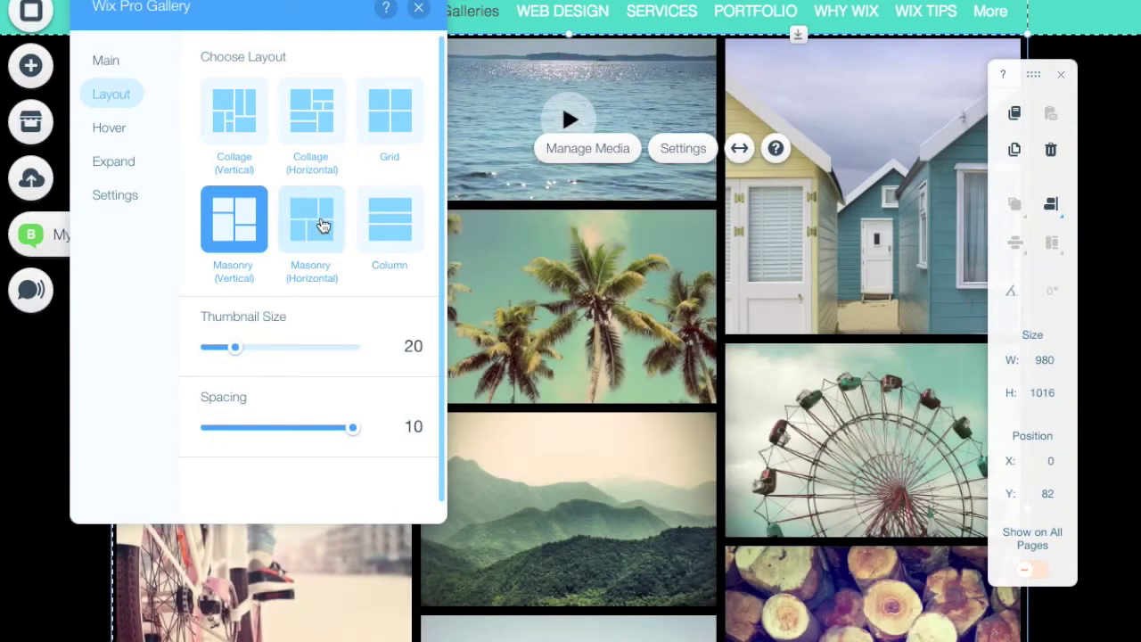
click(330, 230)
click(392, 230)
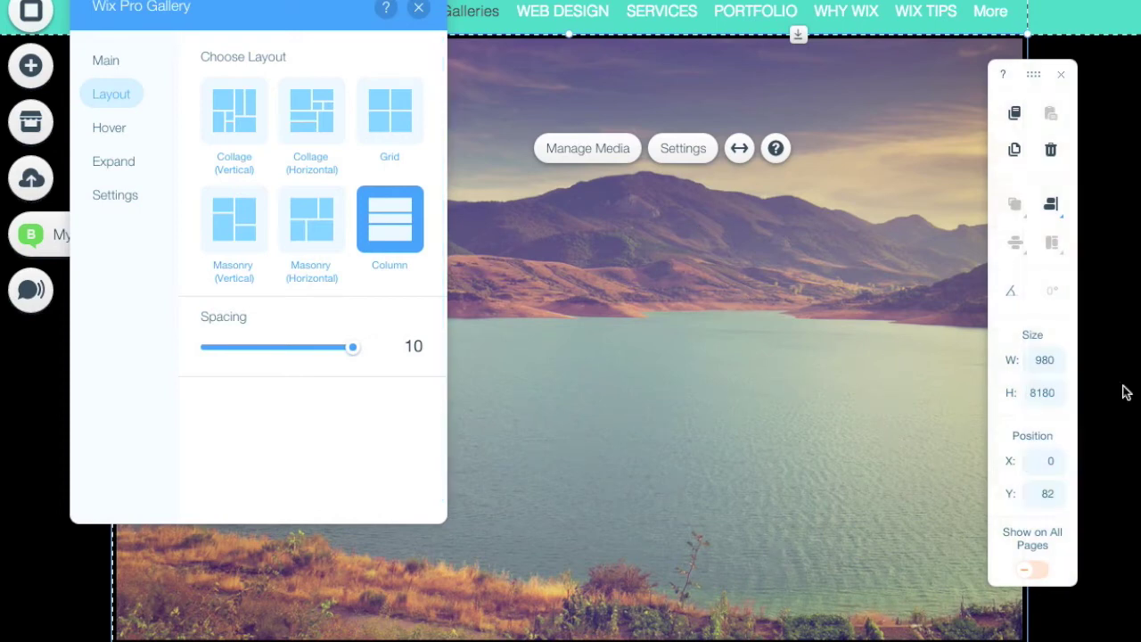
Close the gallery settings and look through the images in the Column layout on the page
click(418, 8)
scroll(570, 321, down, 1)
scroll(1110, 284, down, 20)
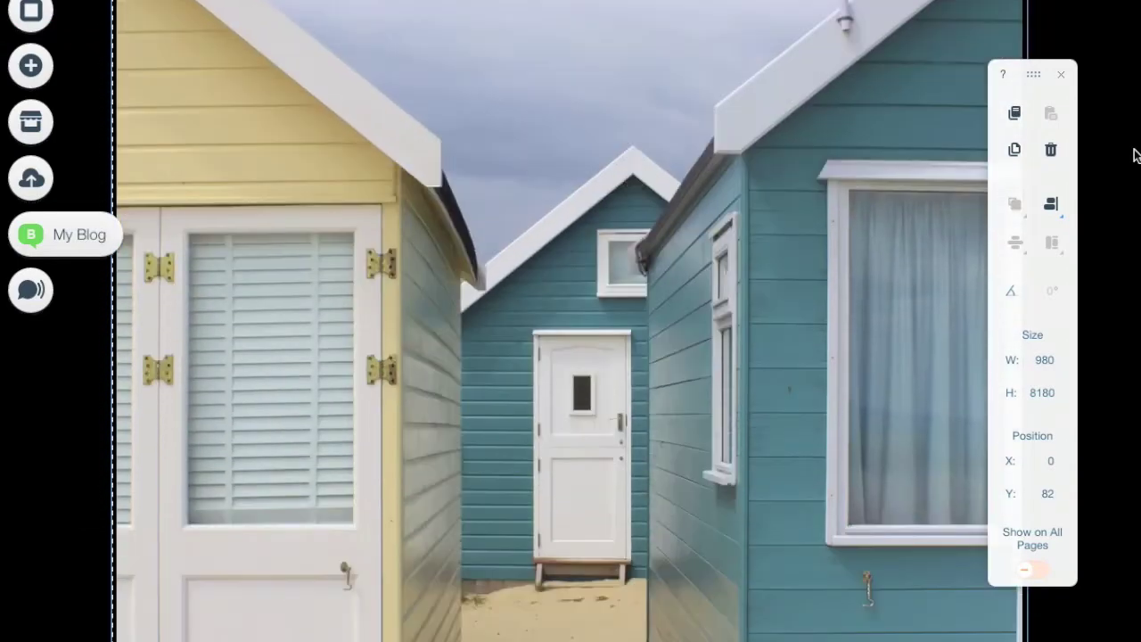
scroll(1110, 284, up, 20)
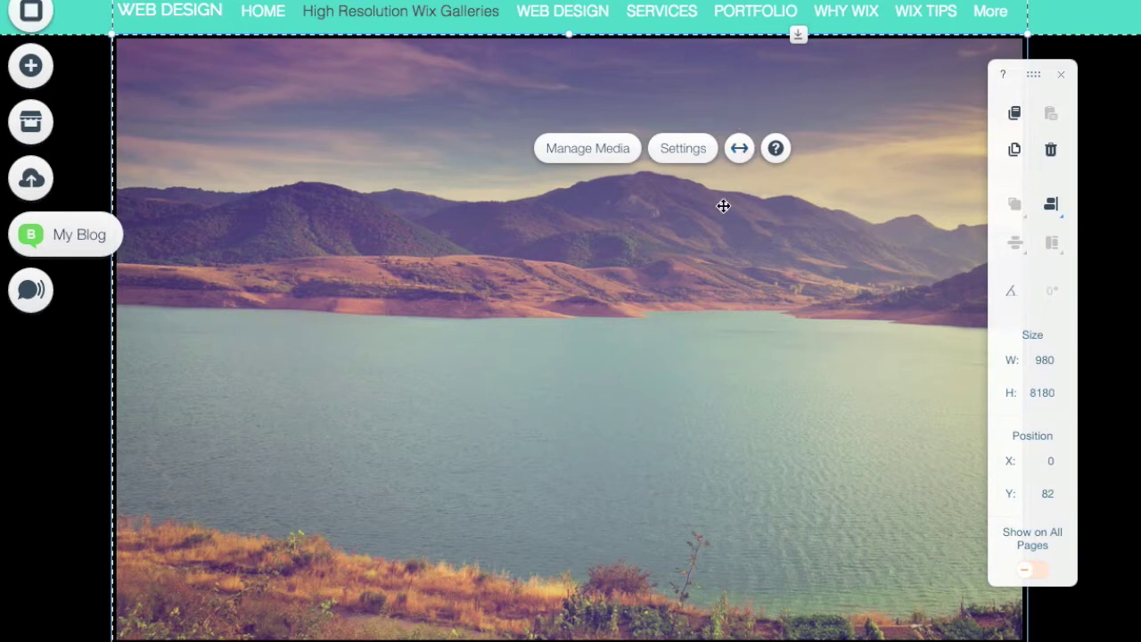
Stretch the gallery to full page width with 0 px margins
click(738, 151)
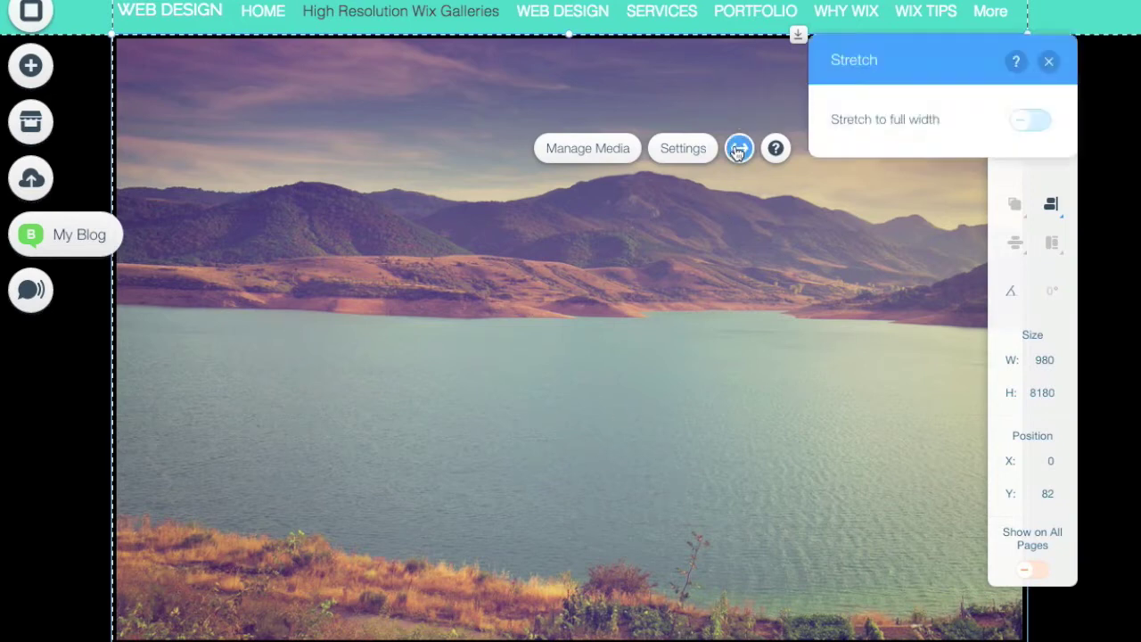
click(1035, 122)
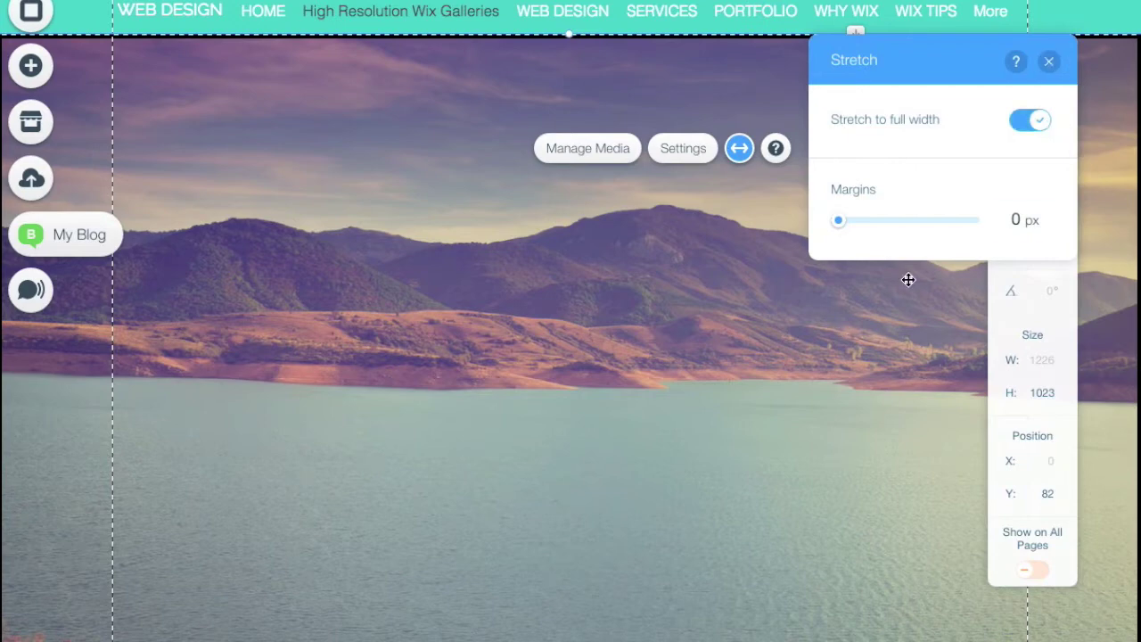
click(1049, 62)
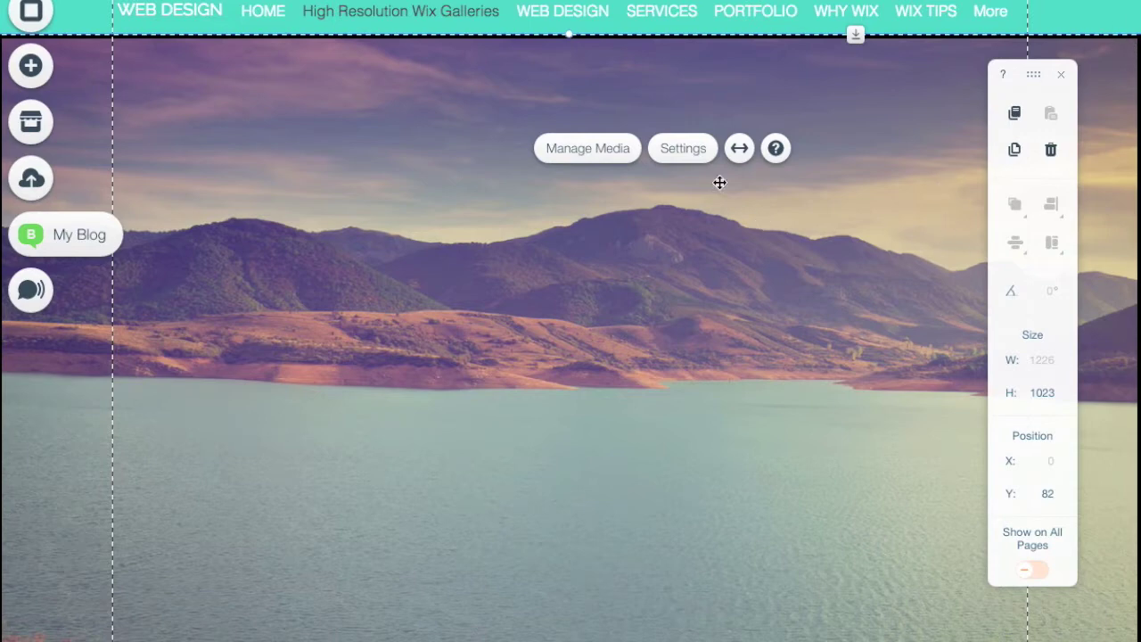
Switch the full-width gallery to the Collage (Horizontal) layout, also trying Grid for comparison
click(680, 151)
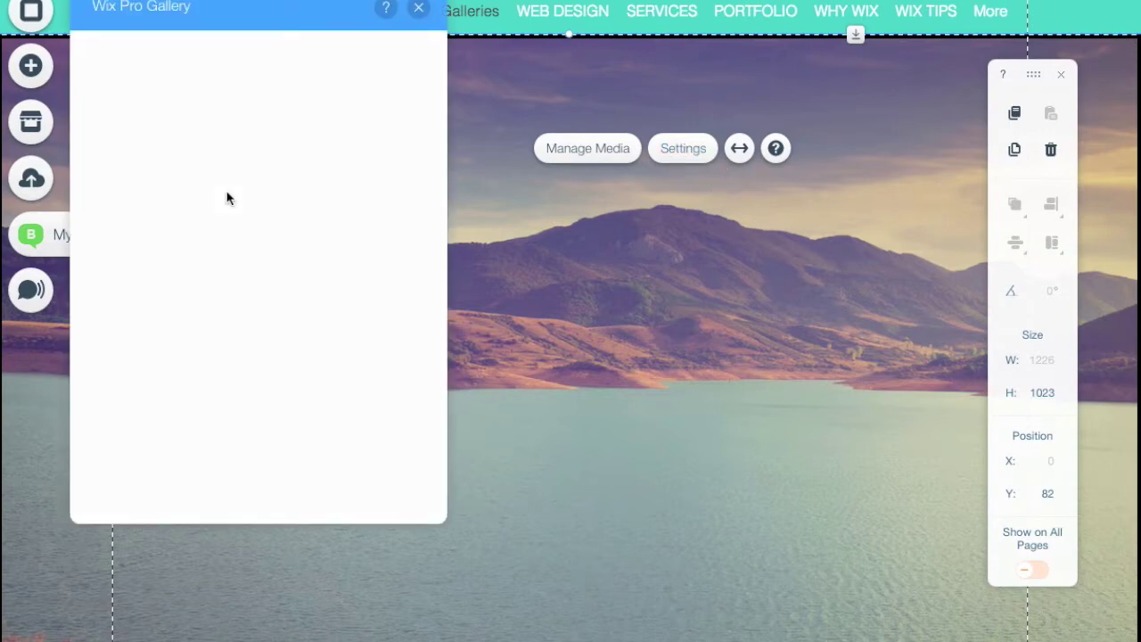
click(109, 93)
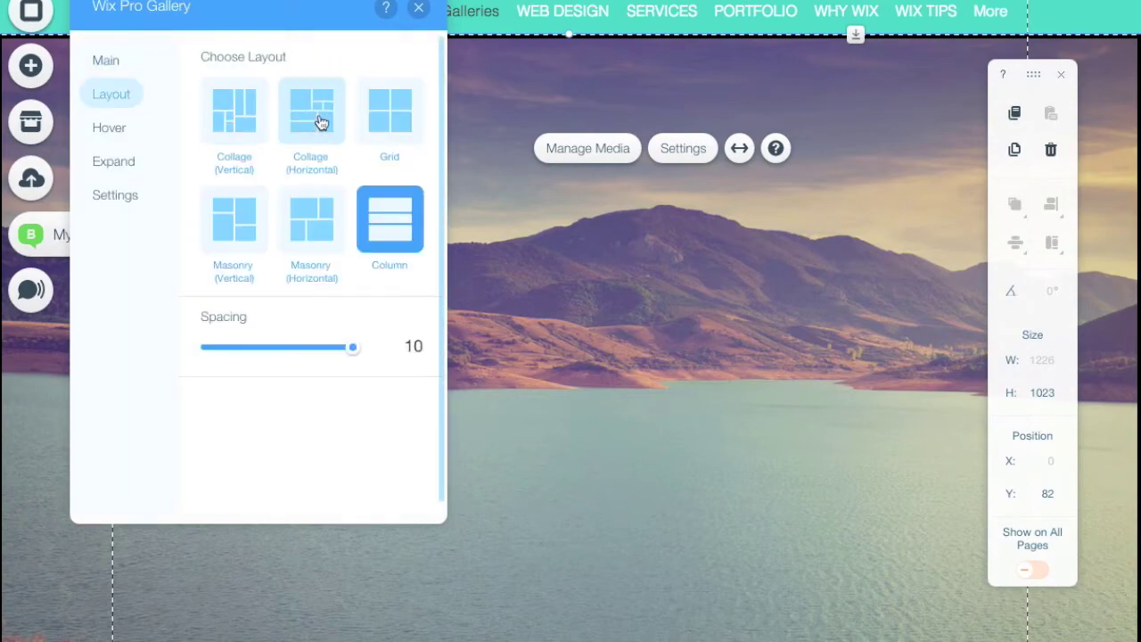
click(294, 126)
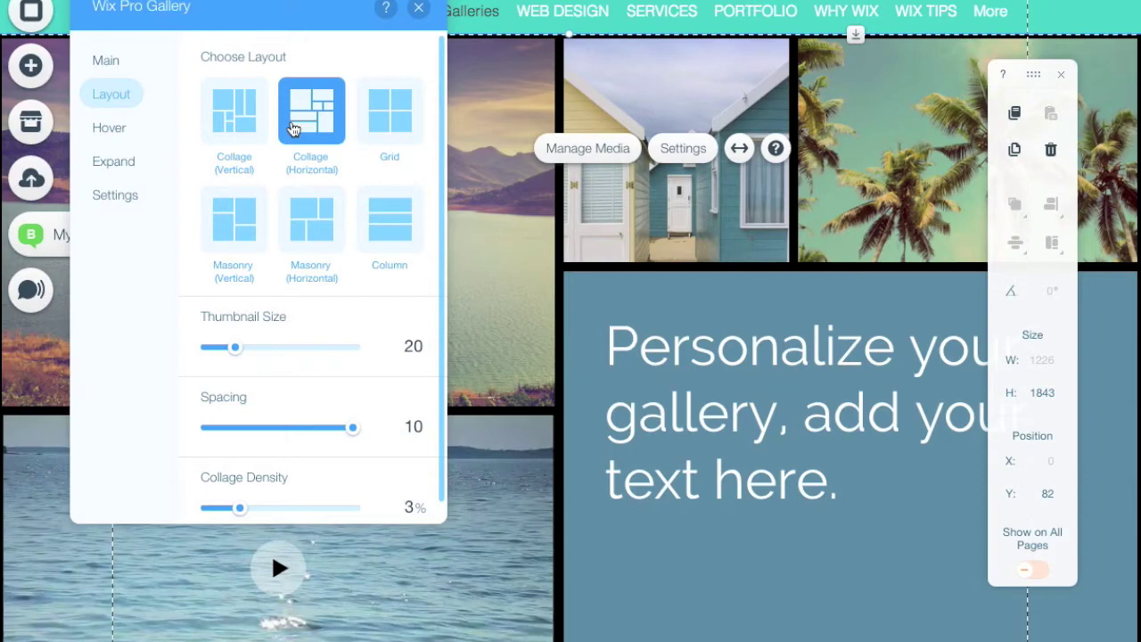
click(390, 132)
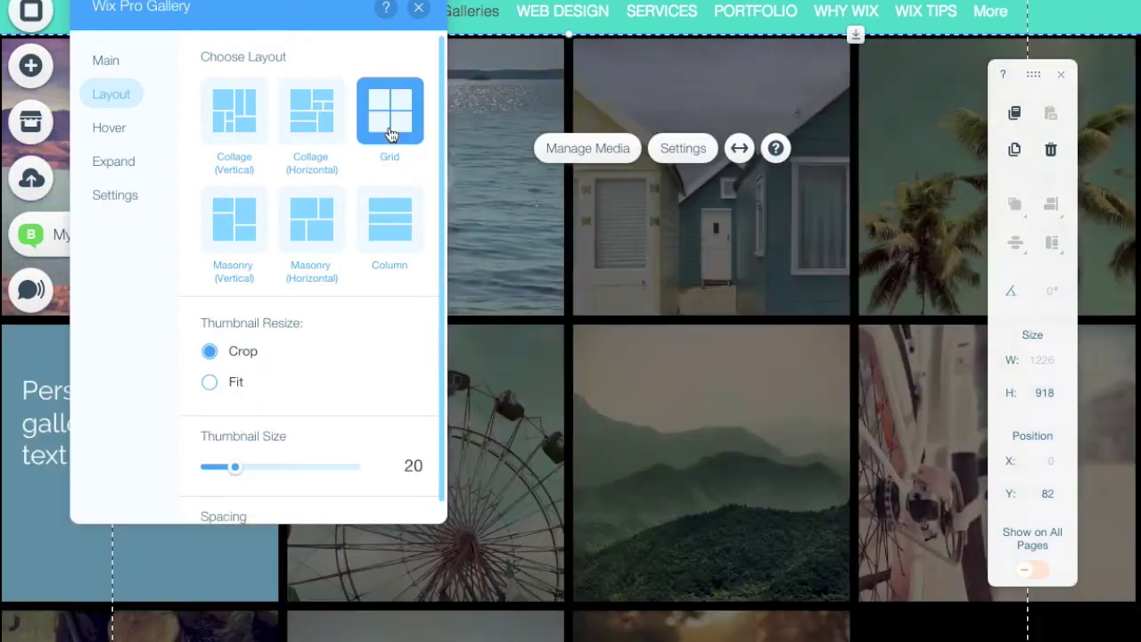
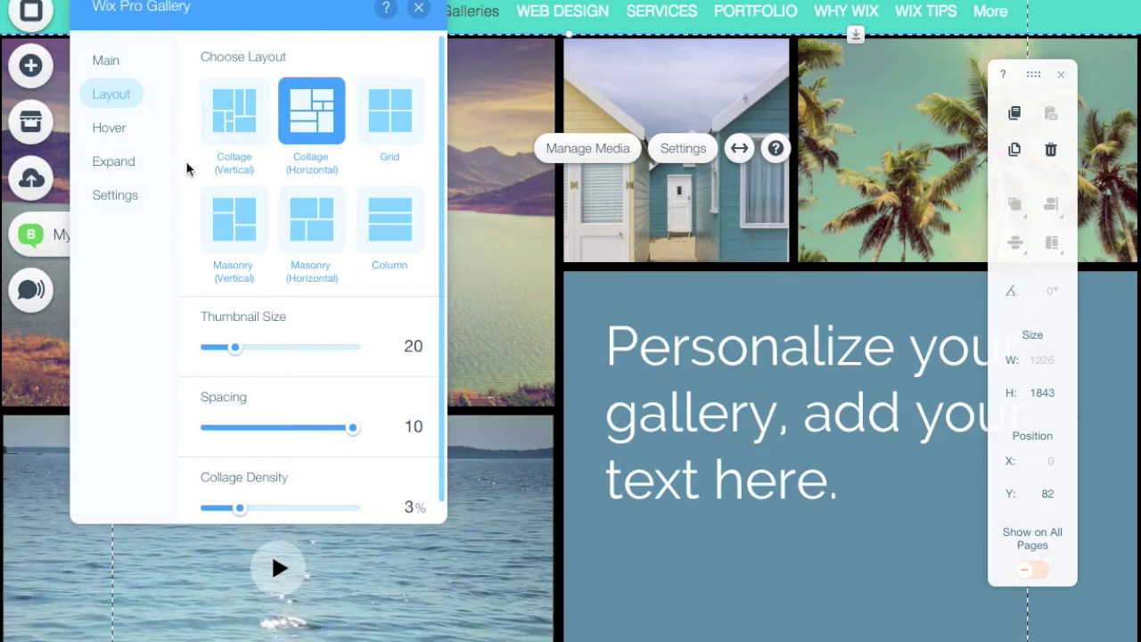
Enable the Title and Download options in the gallery's hover settings
click(118, 134)
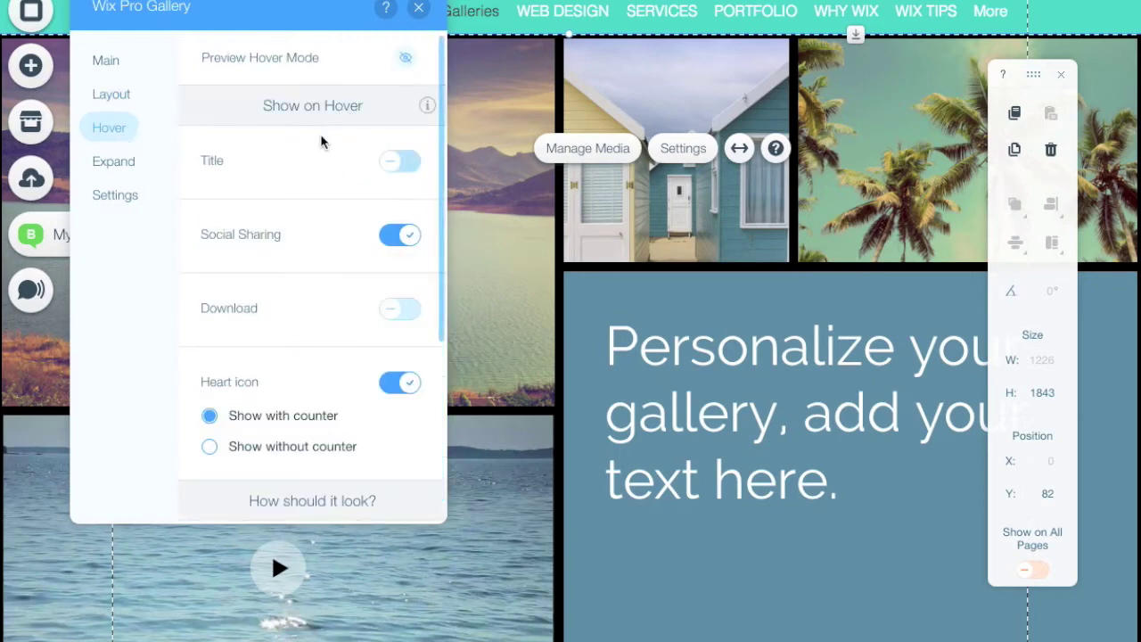
click(401, 160)
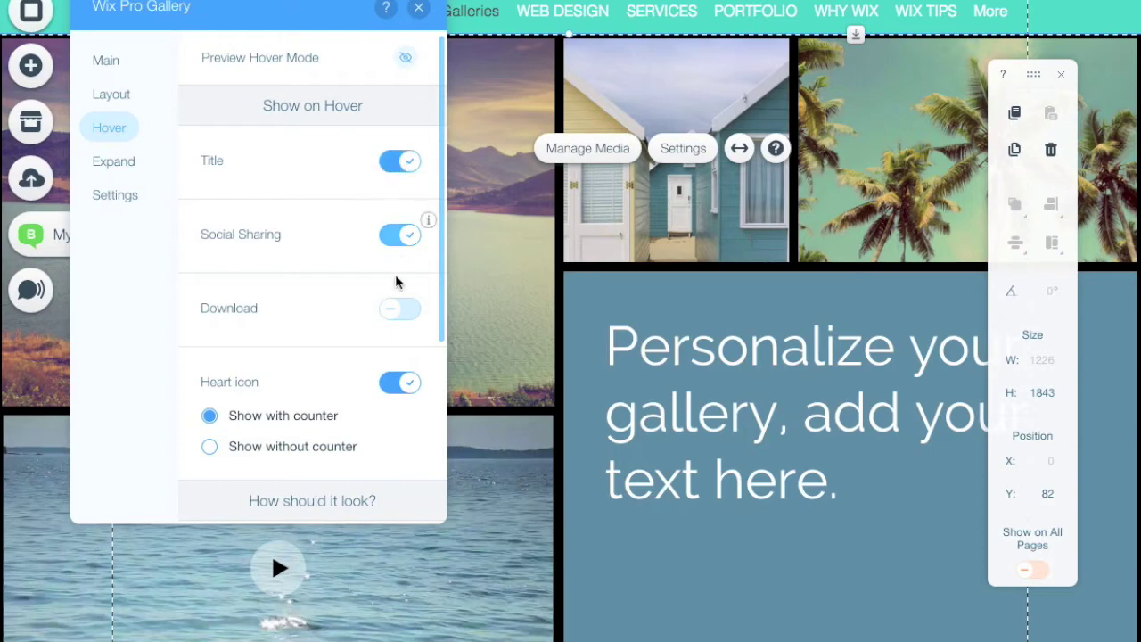
click(400, 309)
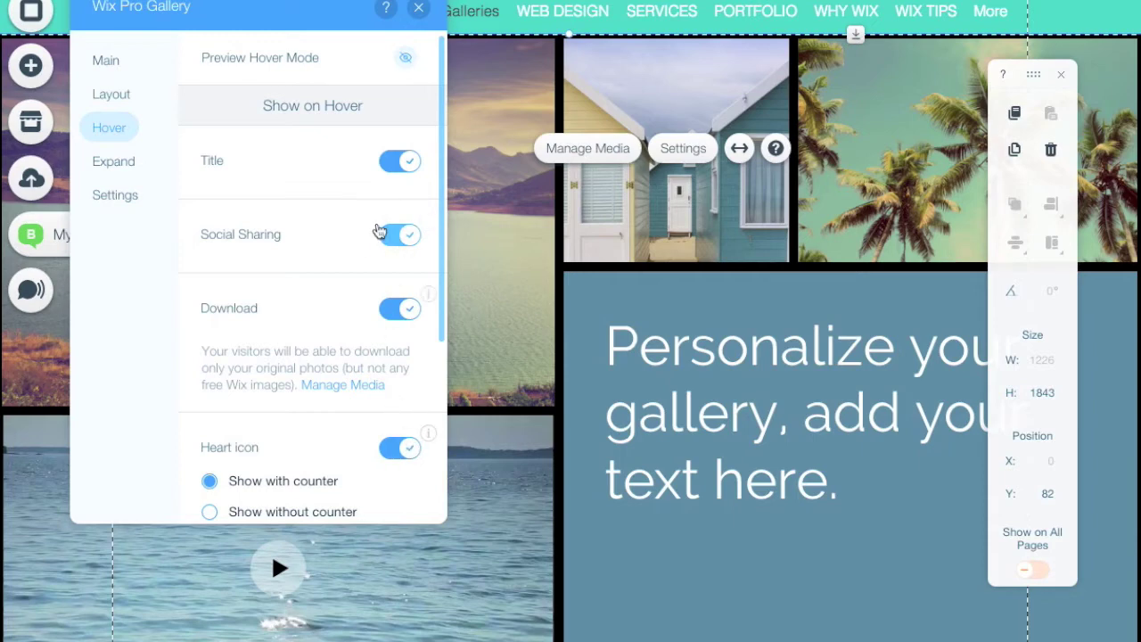
Examine the hover appearance options for text alignment, color overlay and font style, including the list of available fonts
scroll(441, 285, down, 5)
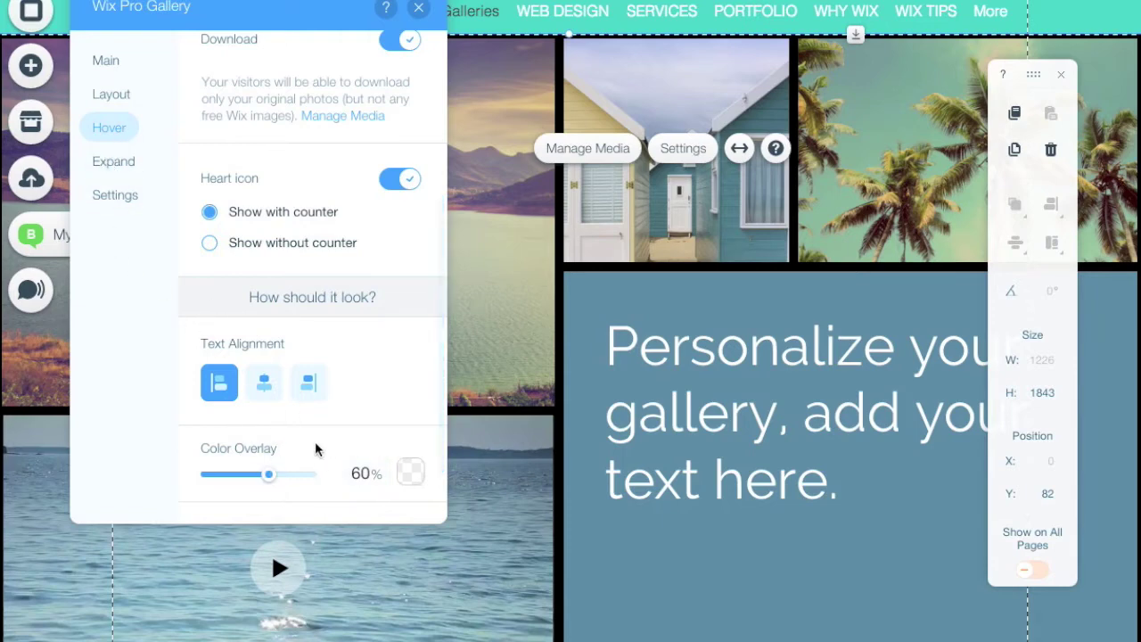
scroll(441, 499, down, 2)
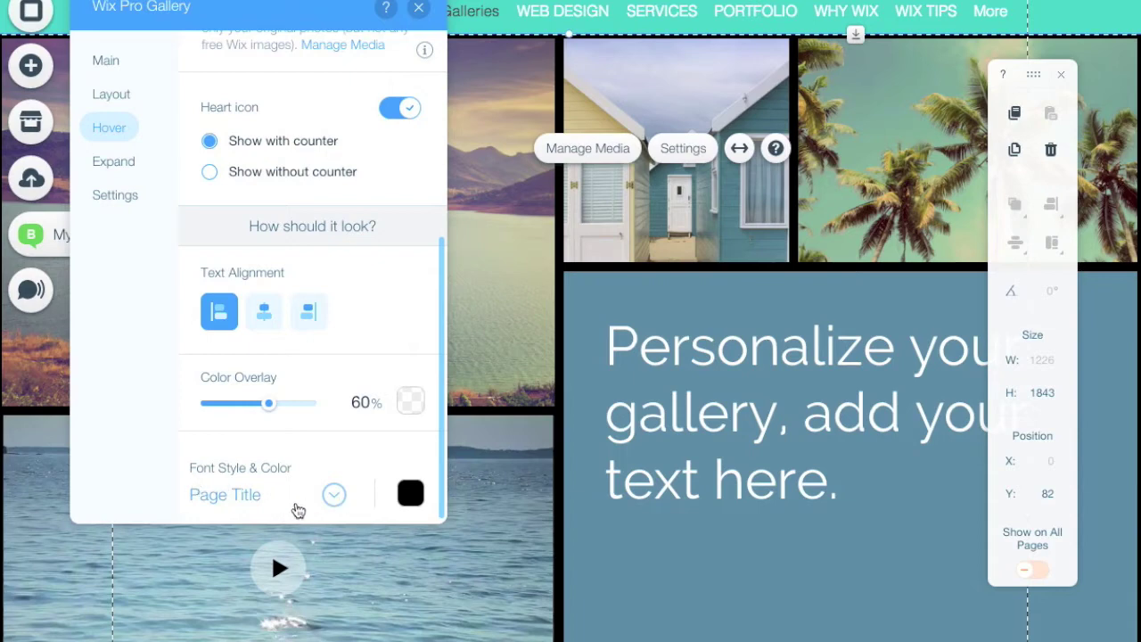
click(331, 496)
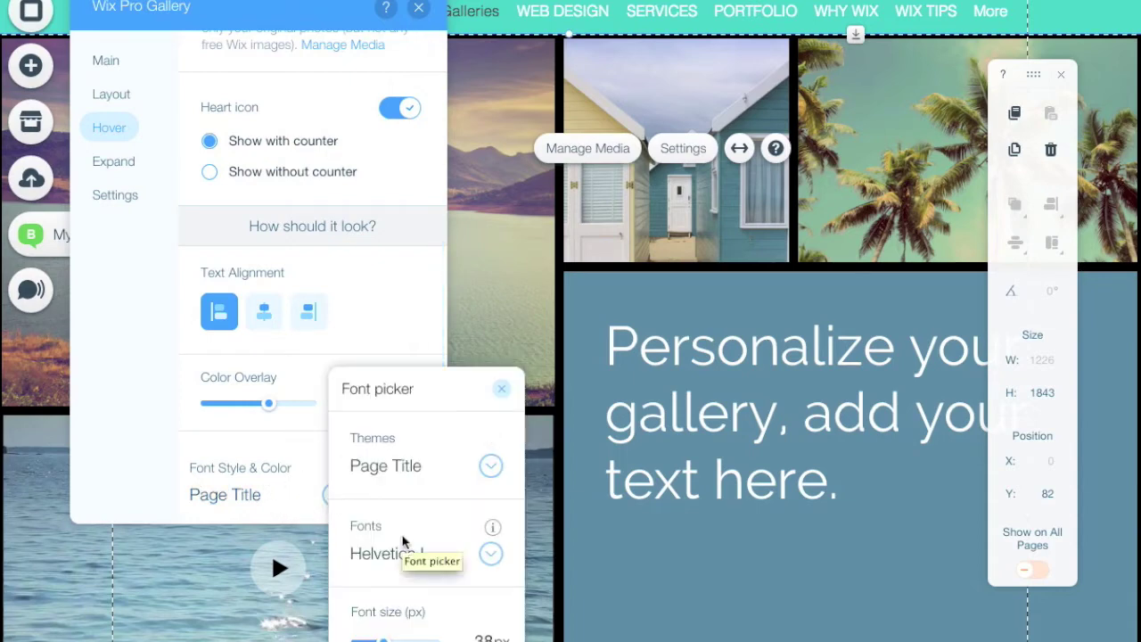
click(491, 555)
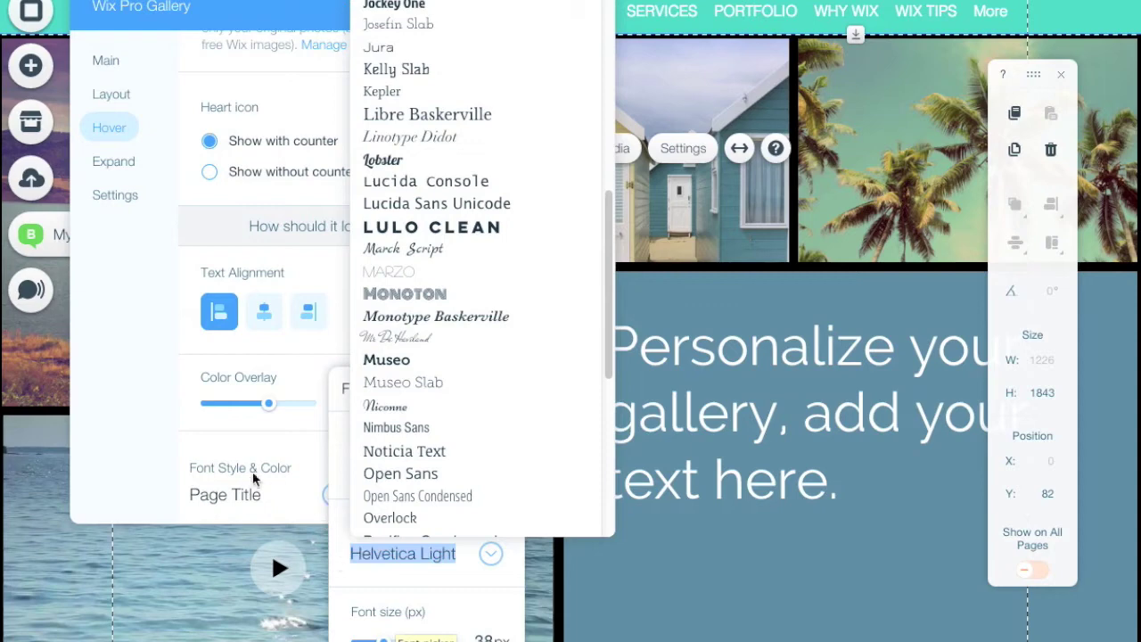
click(338, 349)
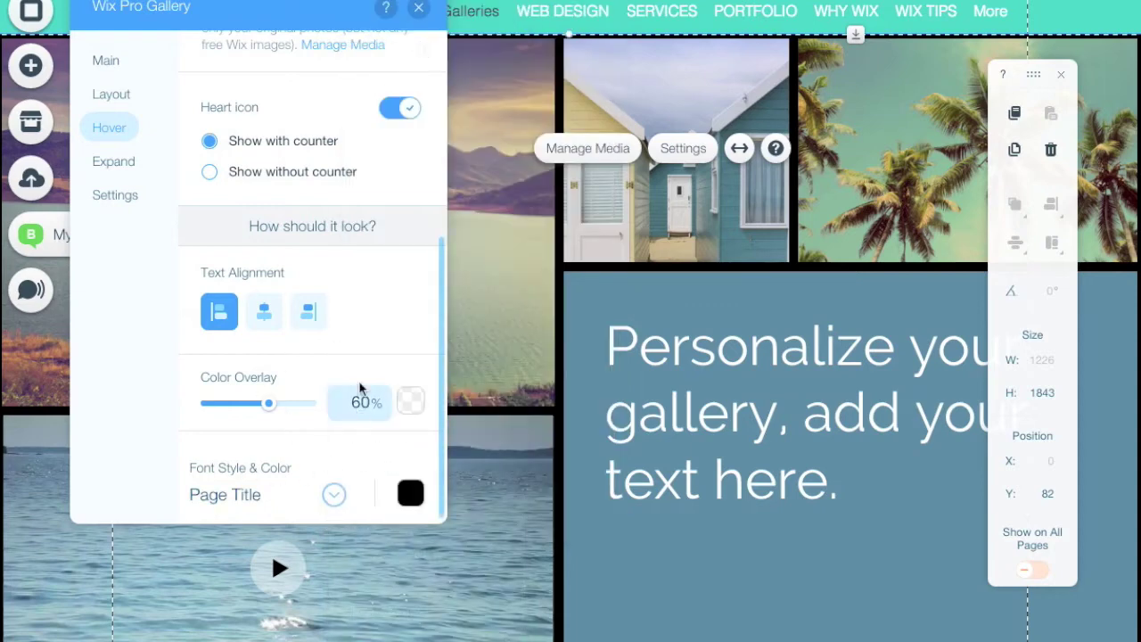
Examine the gallery's expand settings, from sharing and displayed info through to text alignment and background color
click(110, 162)
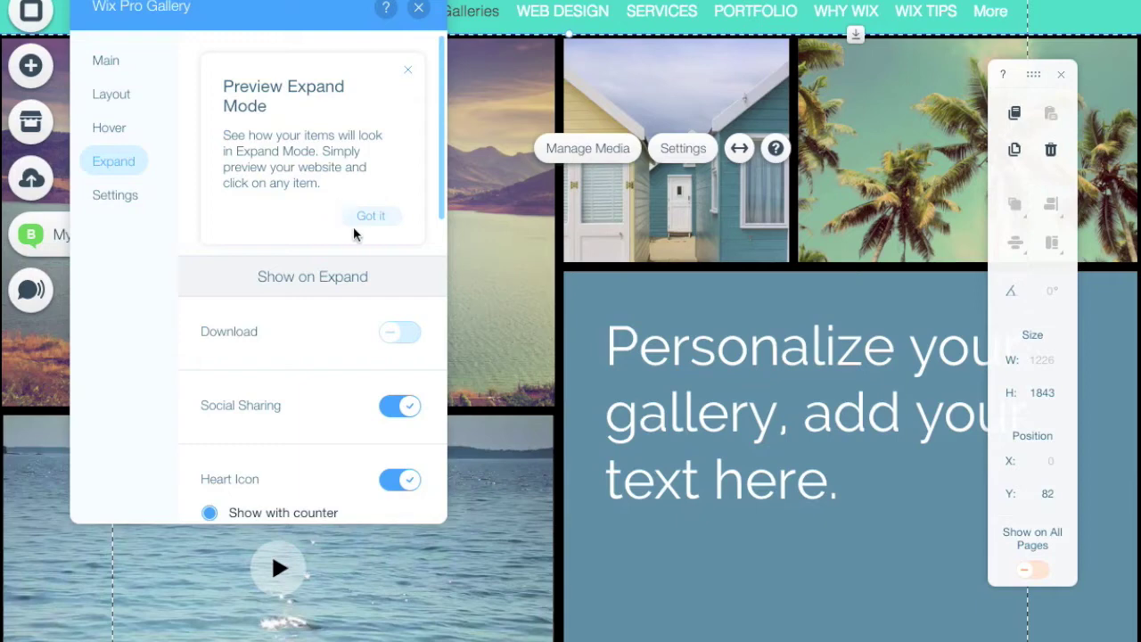
scroll(436, 267, down, 2)
scroll(436, 279, down, 10)
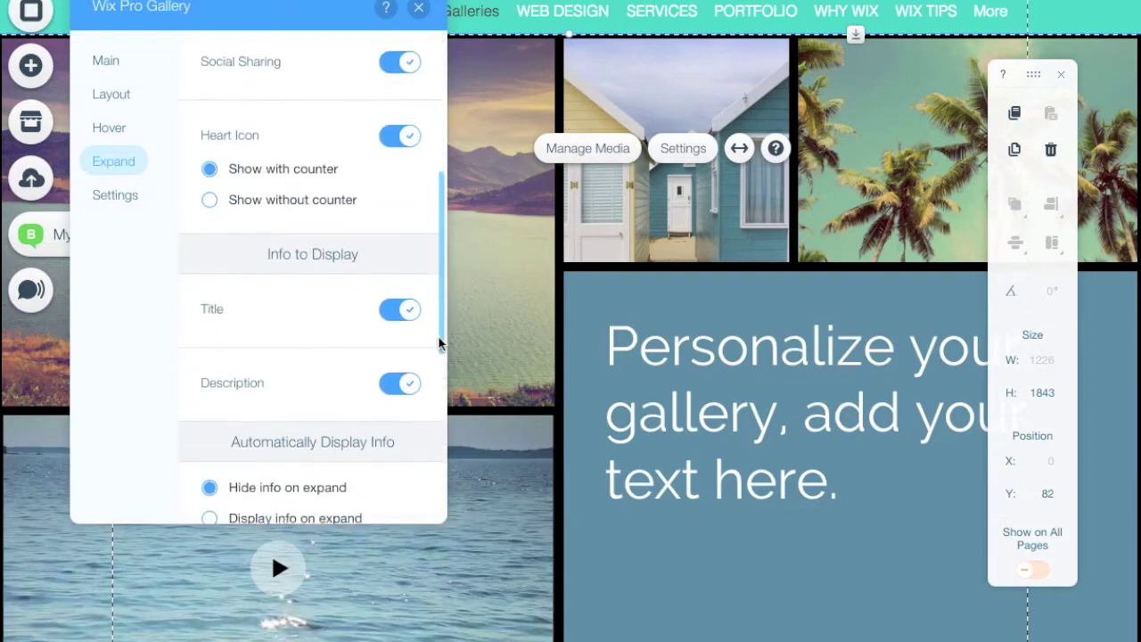
scroll(441, 406, down, 5)
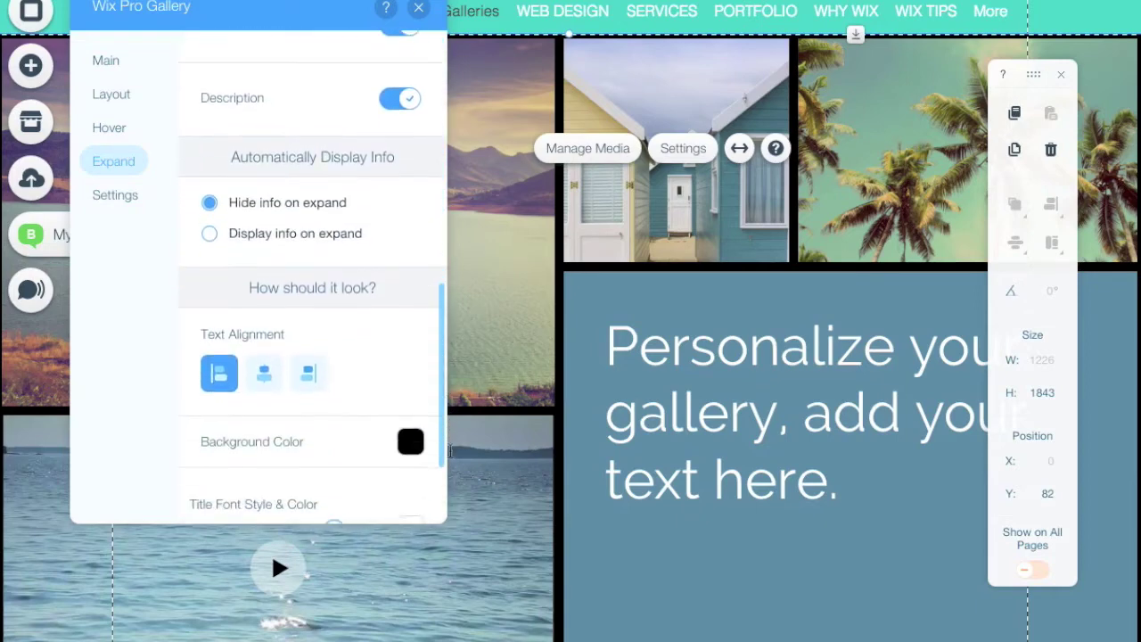
Try the gallery's image quality at 46 and 100, read its information hint, restore it to 90 and close the gallery settings
click(116, 197)
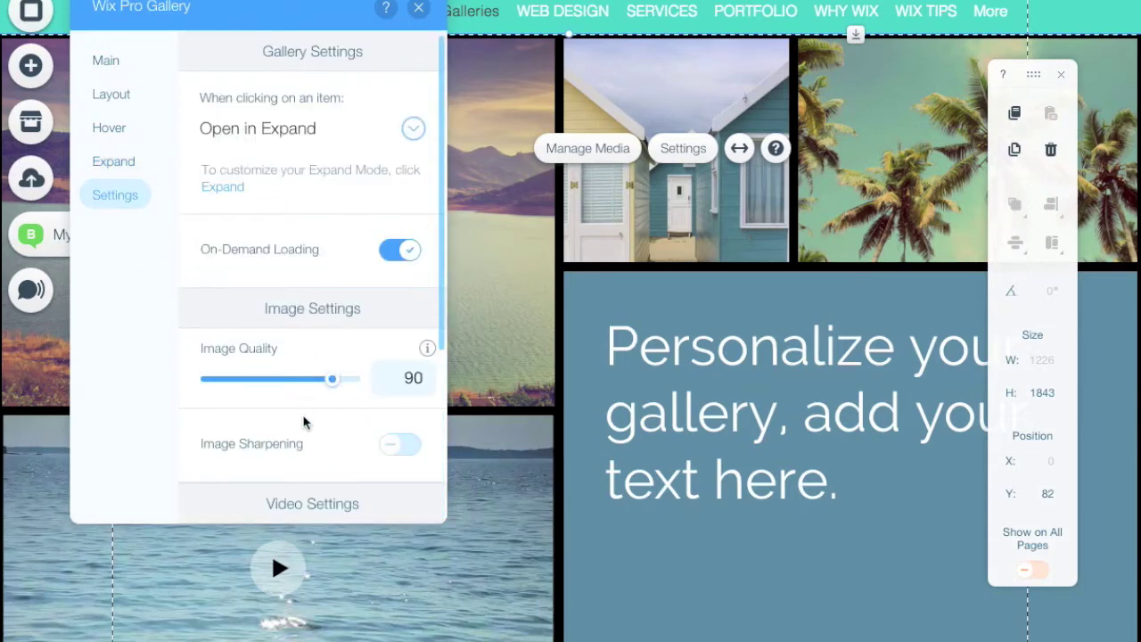
drag(329, 380, 242, 383)
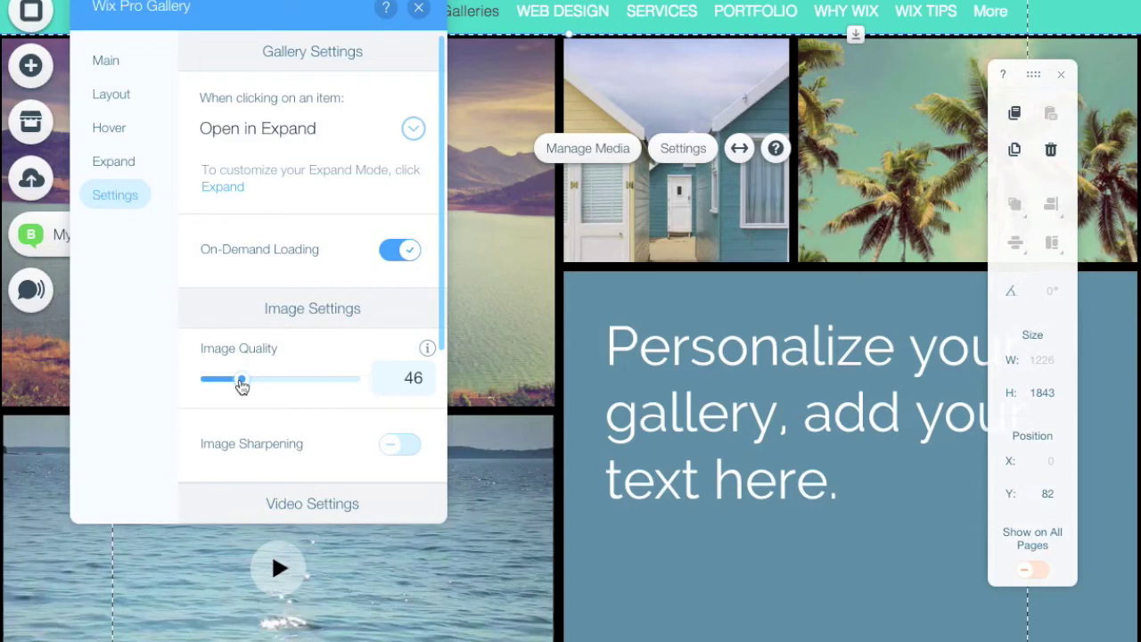
drag(241, 385, 381, 385)
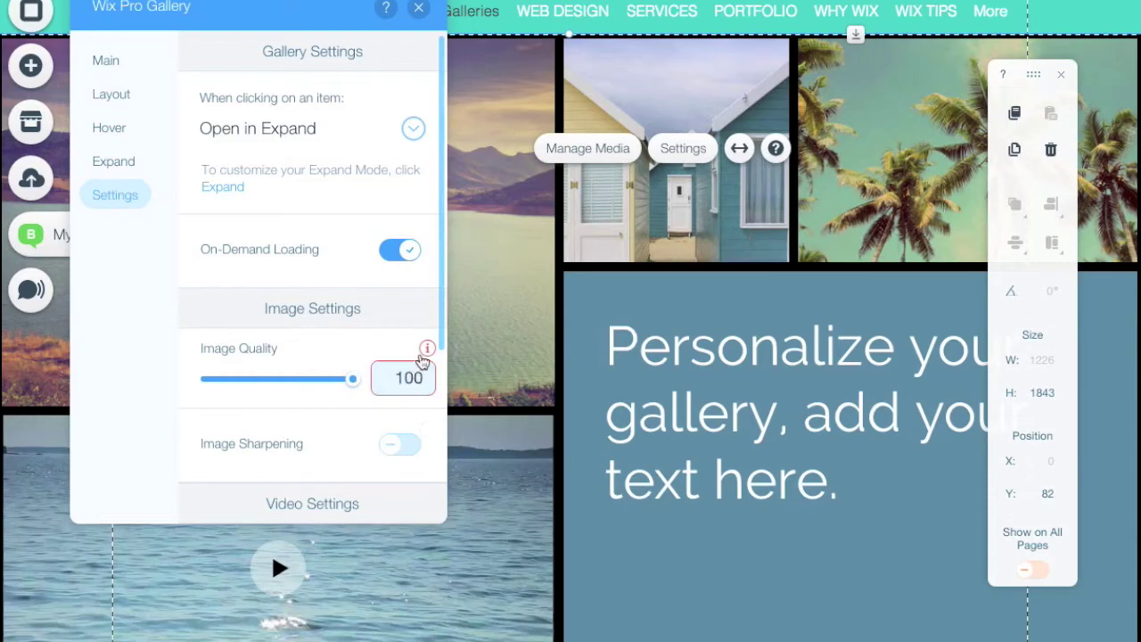
mouse_move(428, 354)
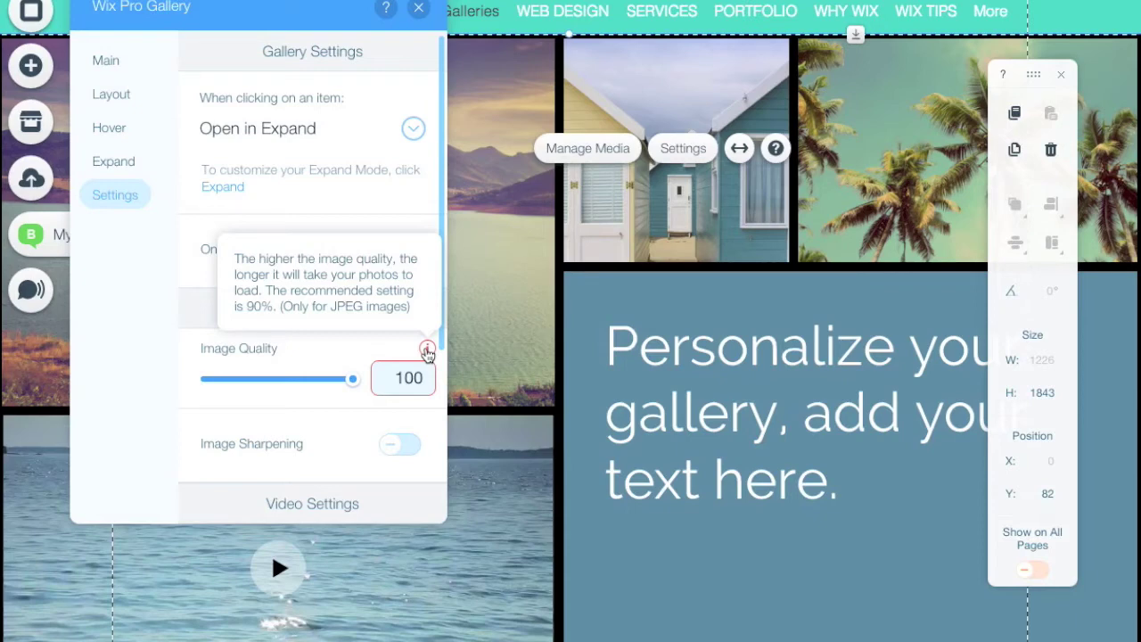
drag(355, 380, 331, 384)
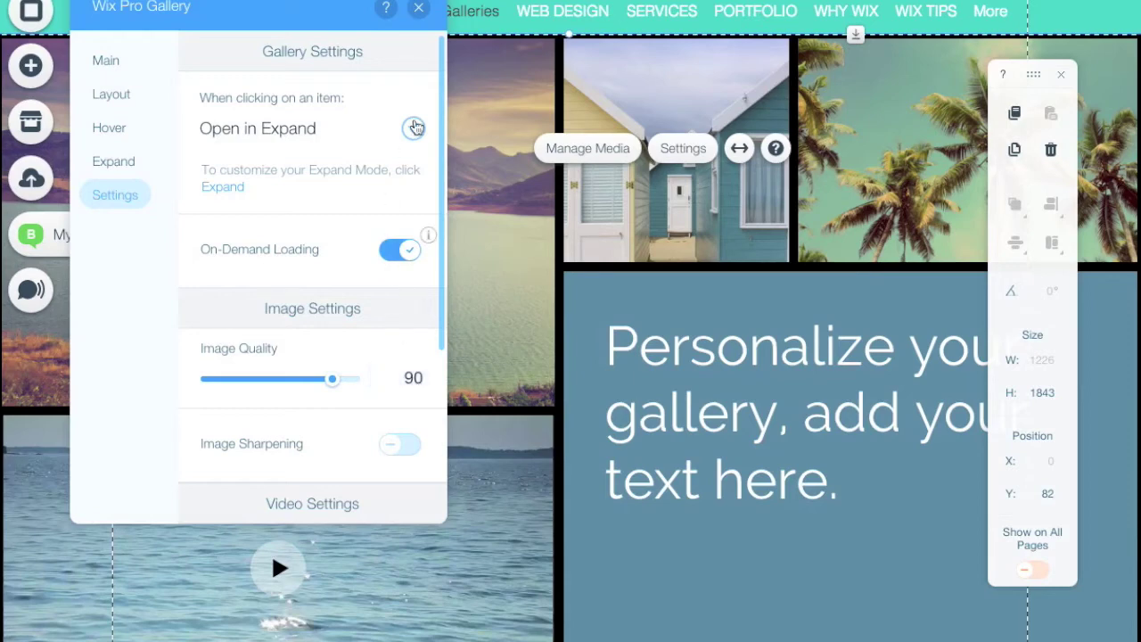
click(416, 8)
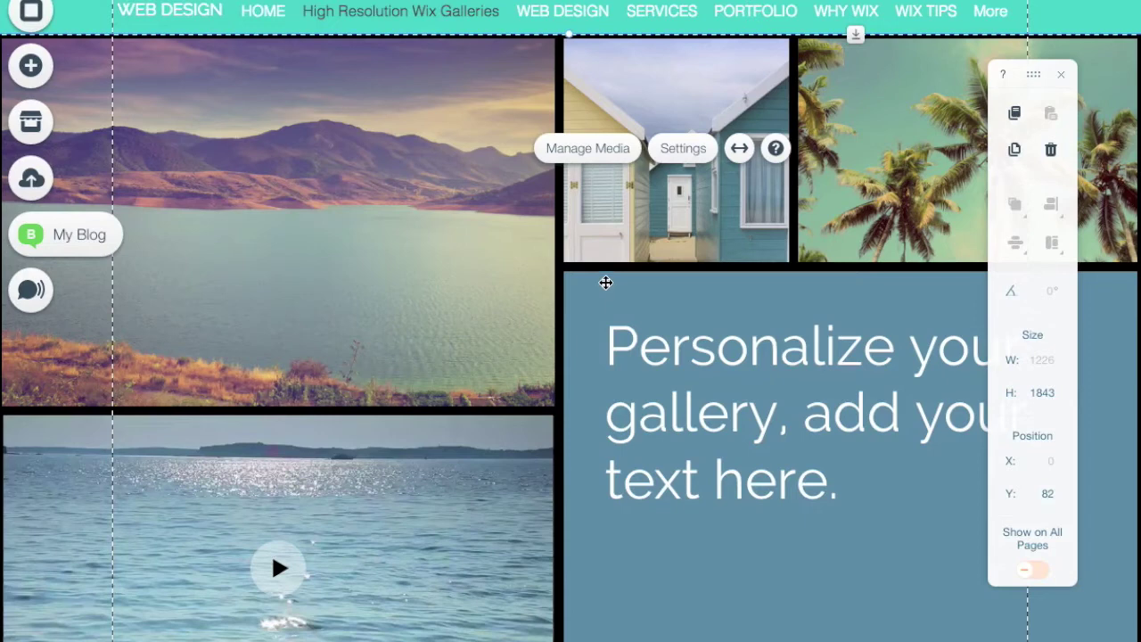
Reorder the gallery media so the sea video comes first, the palm trees second and the mountain lake third
click(611, 153)
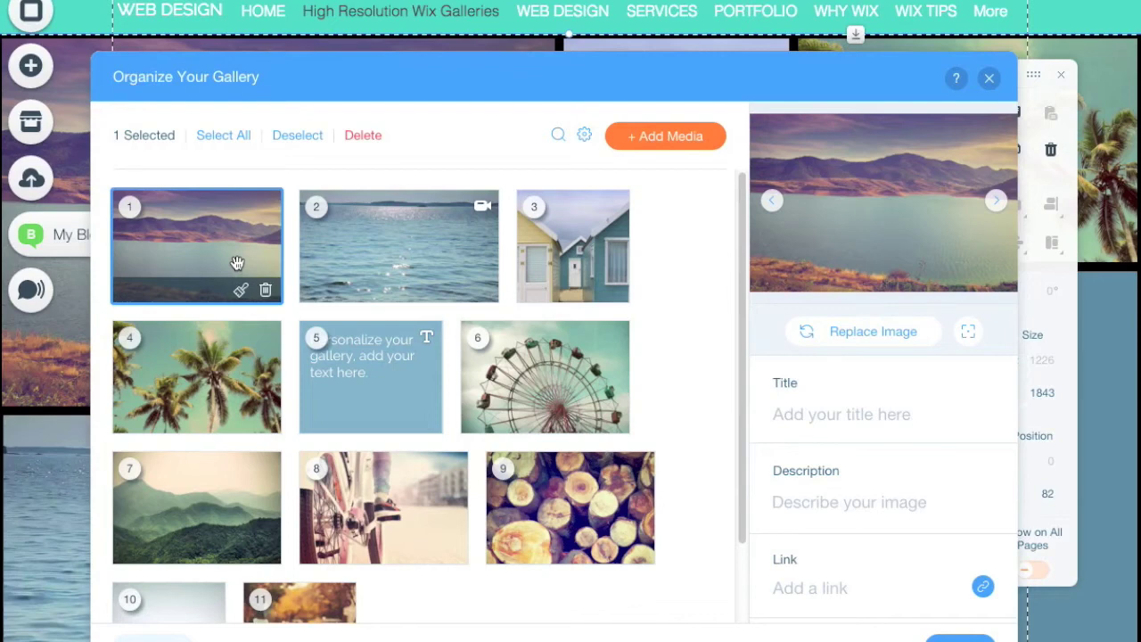
drag(196, 255, 396, 243)
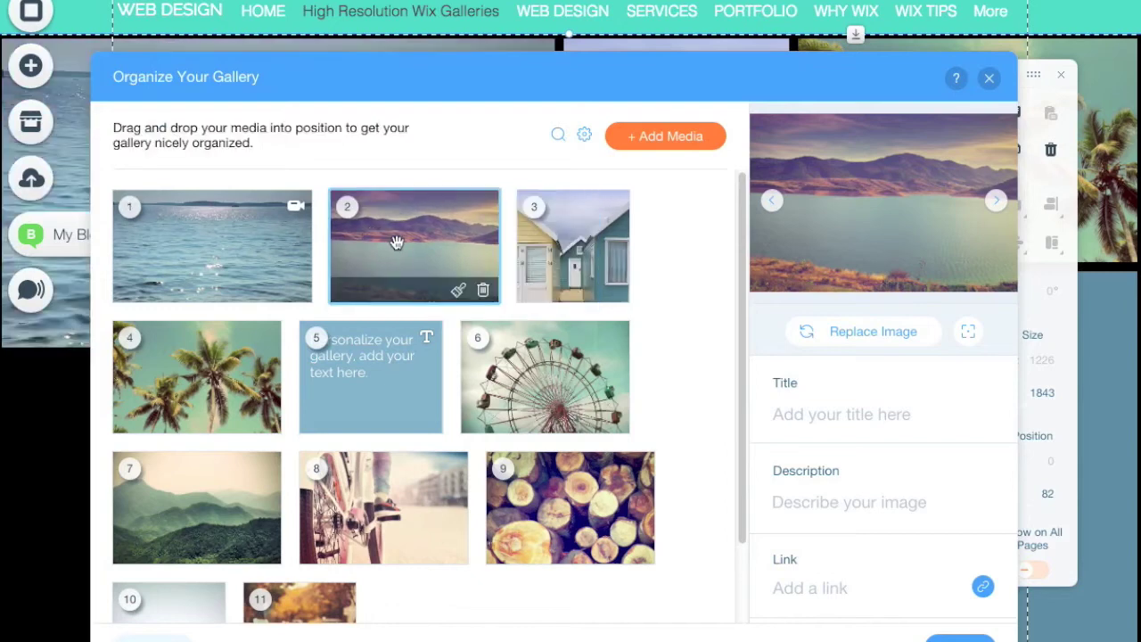
drag(196, 392, 357, 233)
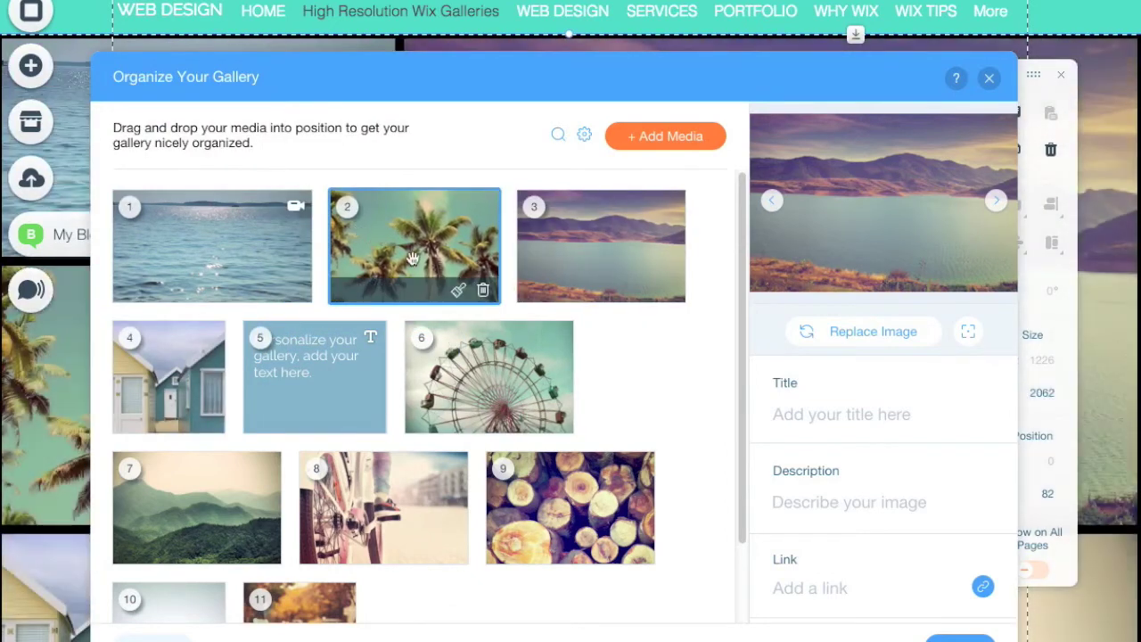
Look through the image library and the computer file upload offered for adding gallery images, and return without choosing any
click(671, 139)
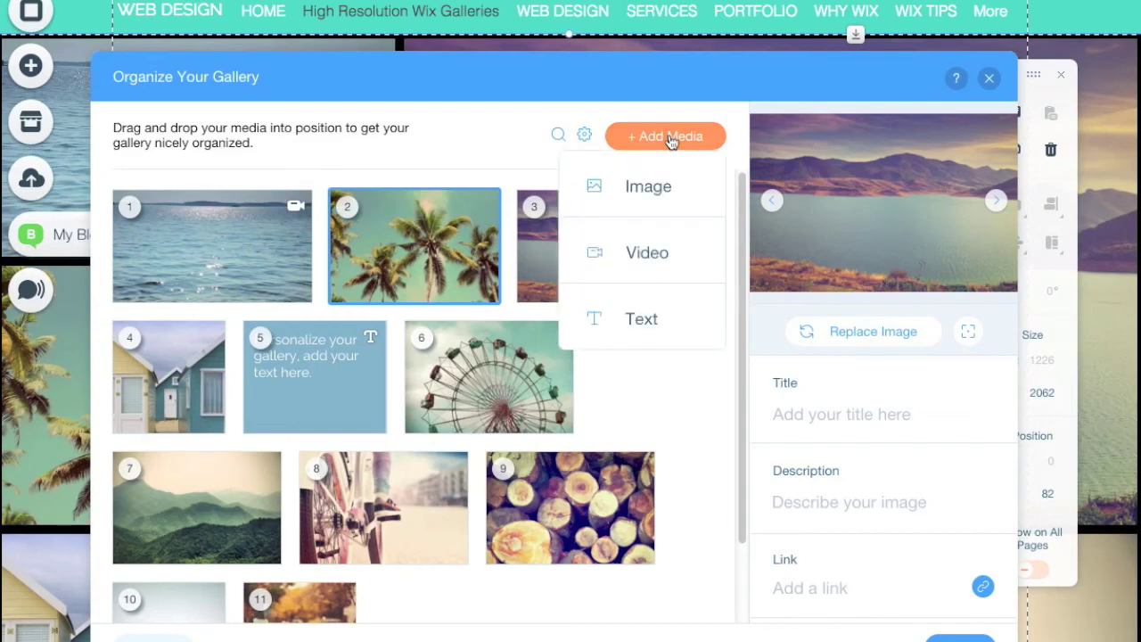
click(655, 189)
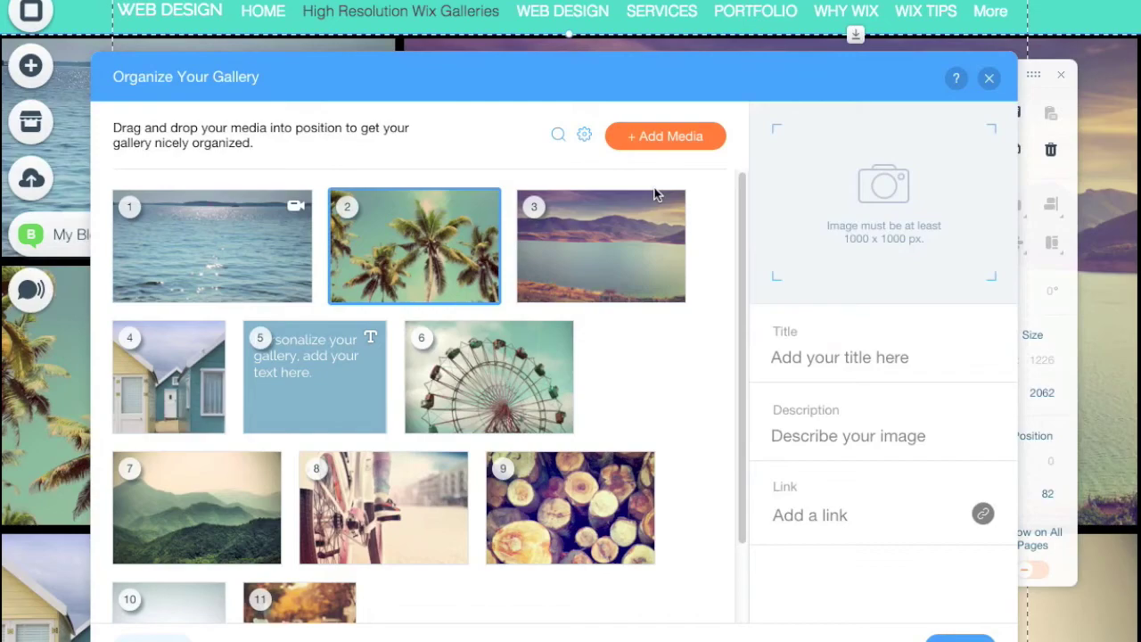
click(659, 142)
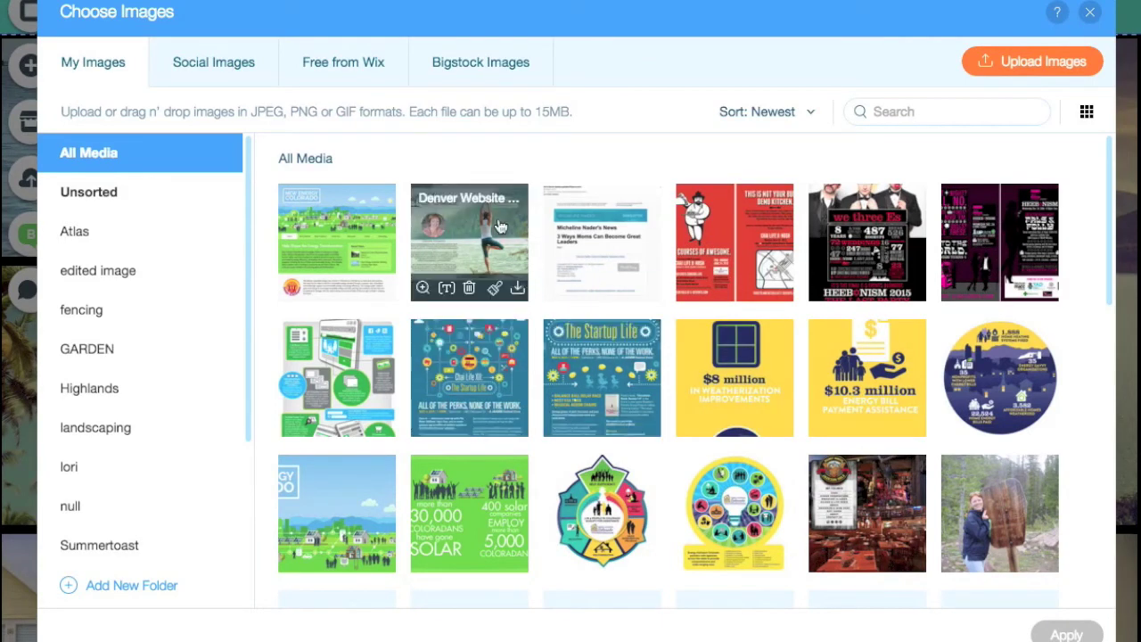
click(1019, 63)
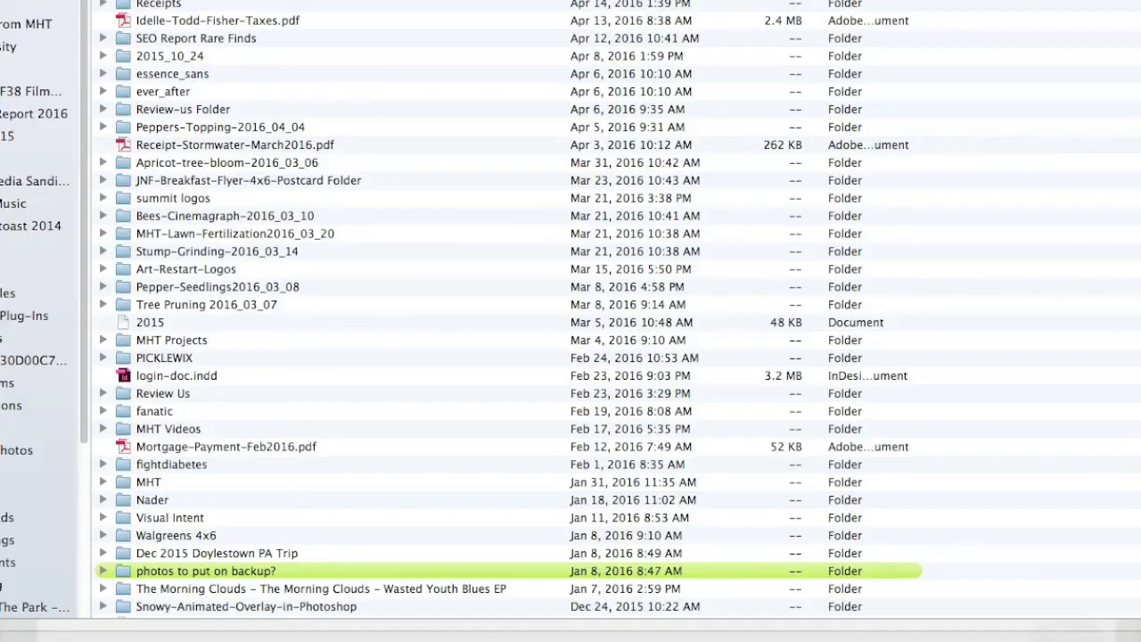
key(Escape)
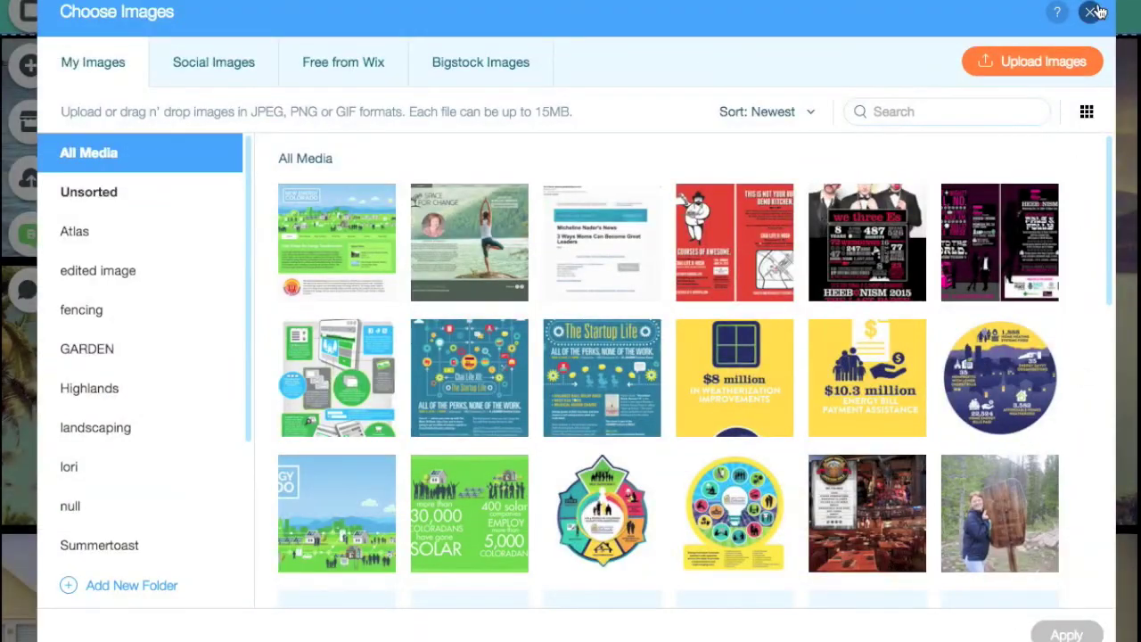
click(1095, 12)
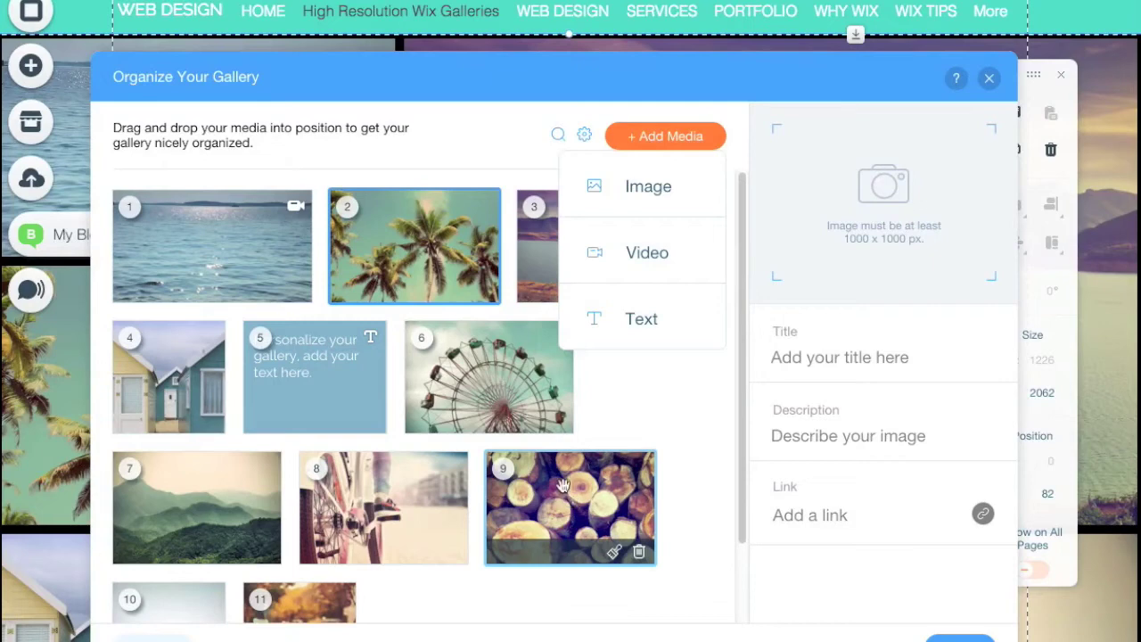
Customize the gallery's text item, replacing its placeholder wording with "Enjoy!"
click(305, 373)
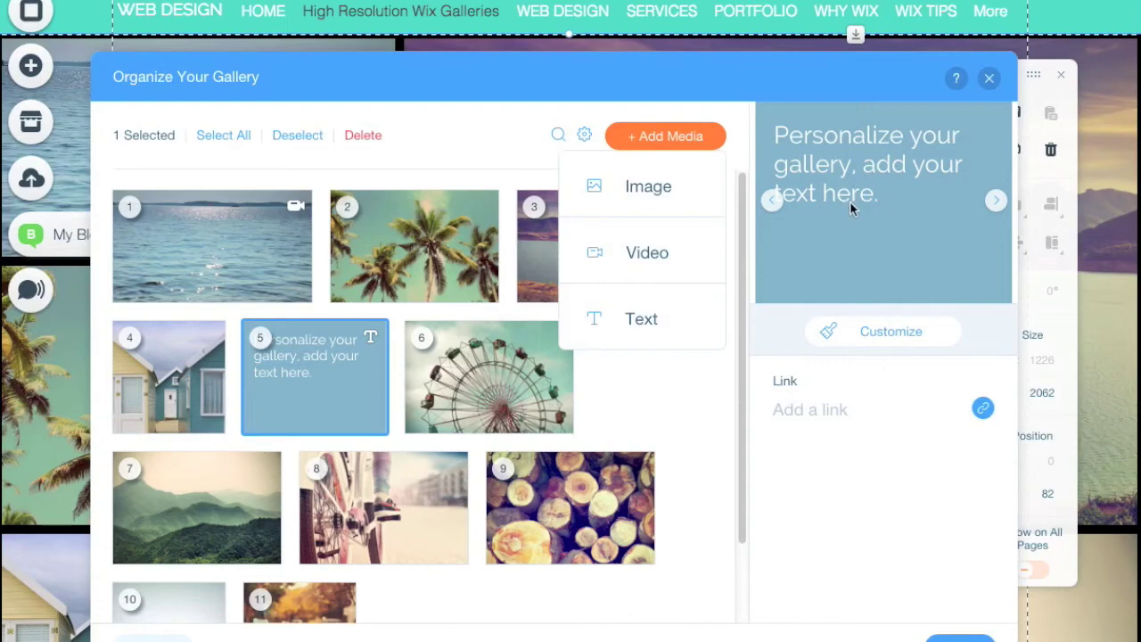
click(880, 331)
click(355, 372)
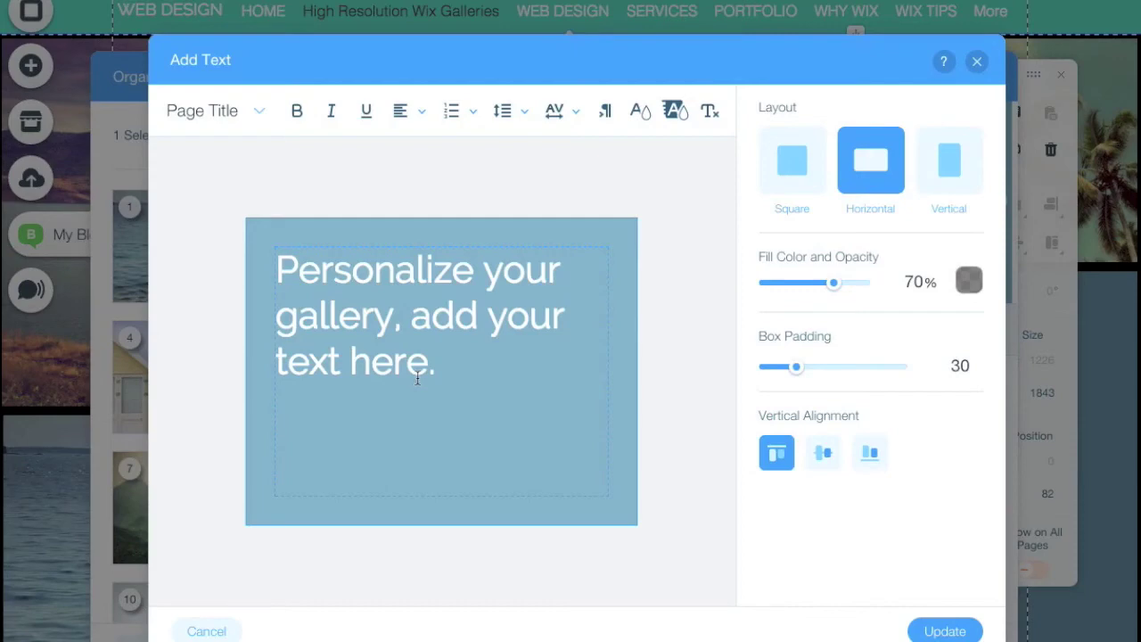
text(Enjoy!)
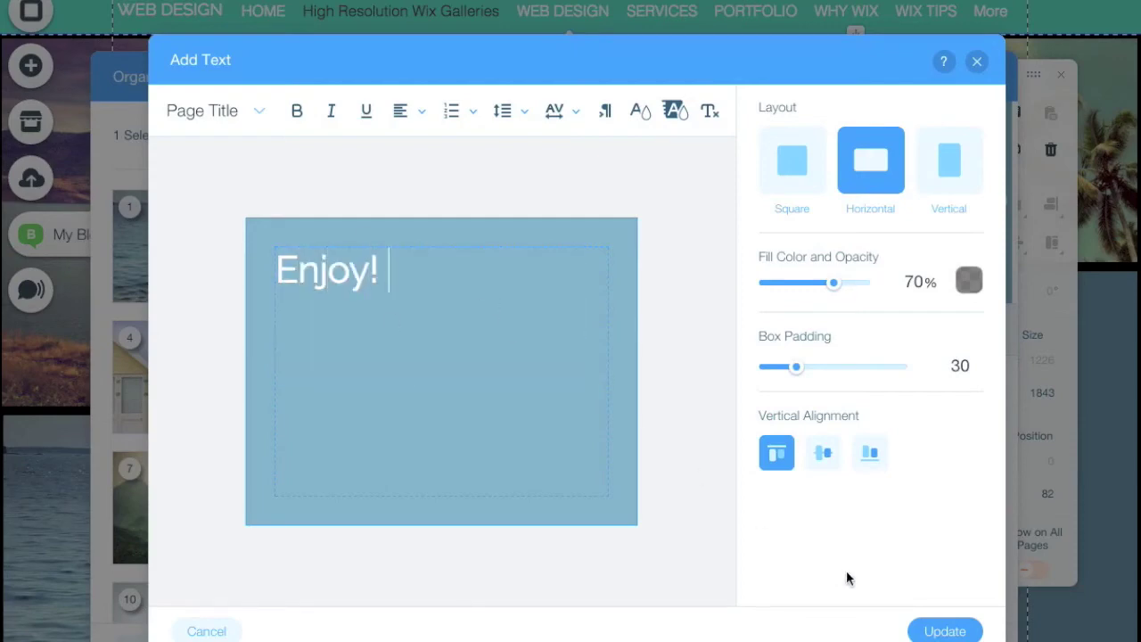
Set the text item's box padding to 39 and its fill opacity to 78%
key(ctrl+a)
mouse_move(799, 373)
mouse_down()
mouse_move(784, 375)
mouse_move(805, 373)
mouse_up()
drag(792, 284, 813, 285)
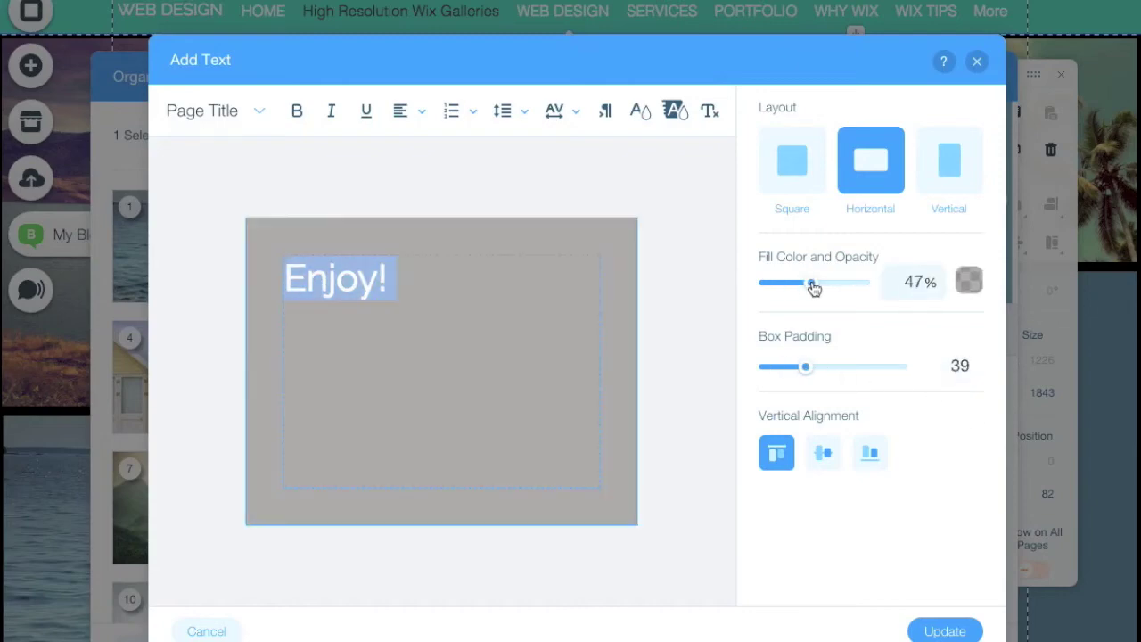
drag(813, 287, 841, 283)
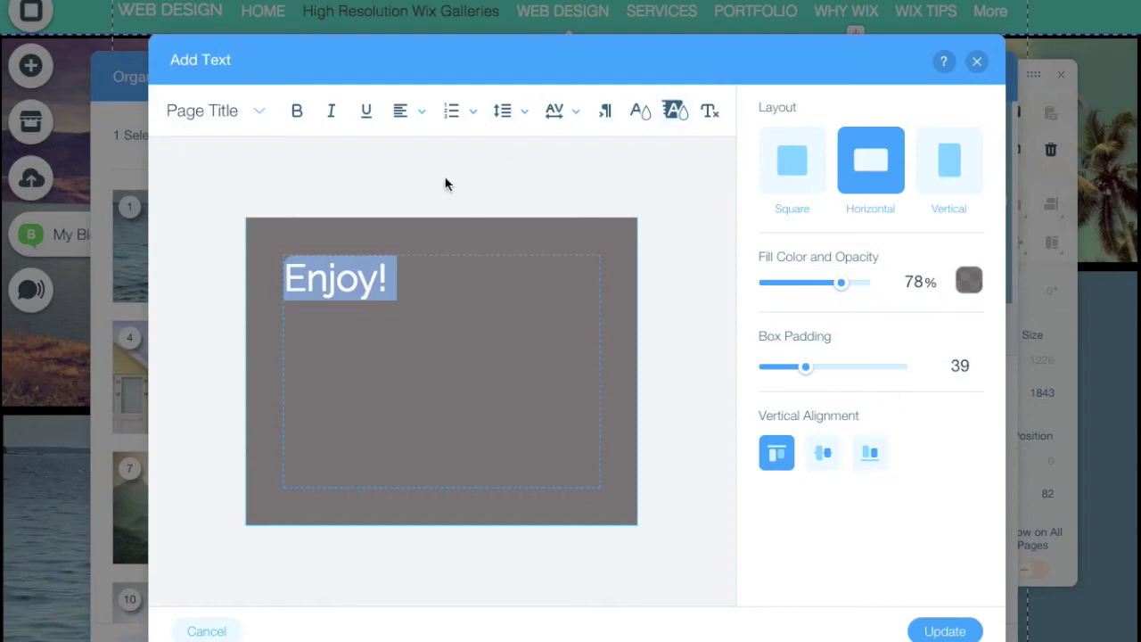
Check the fonts available for the text item's wording, leaving the current font in place
click(234, 113)
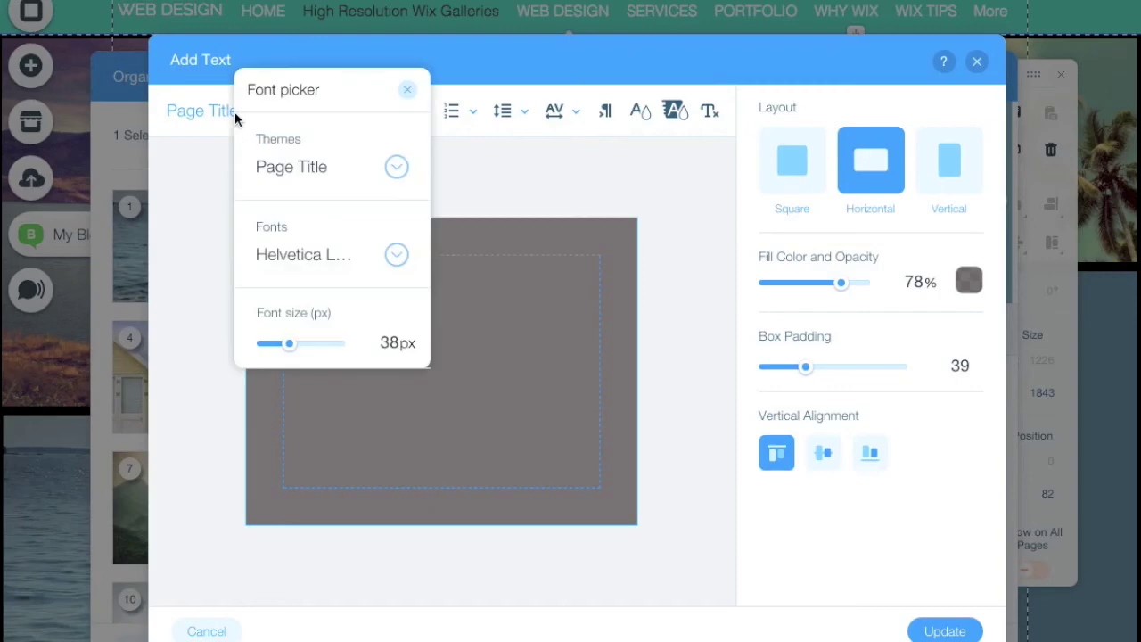
click(357, 257)
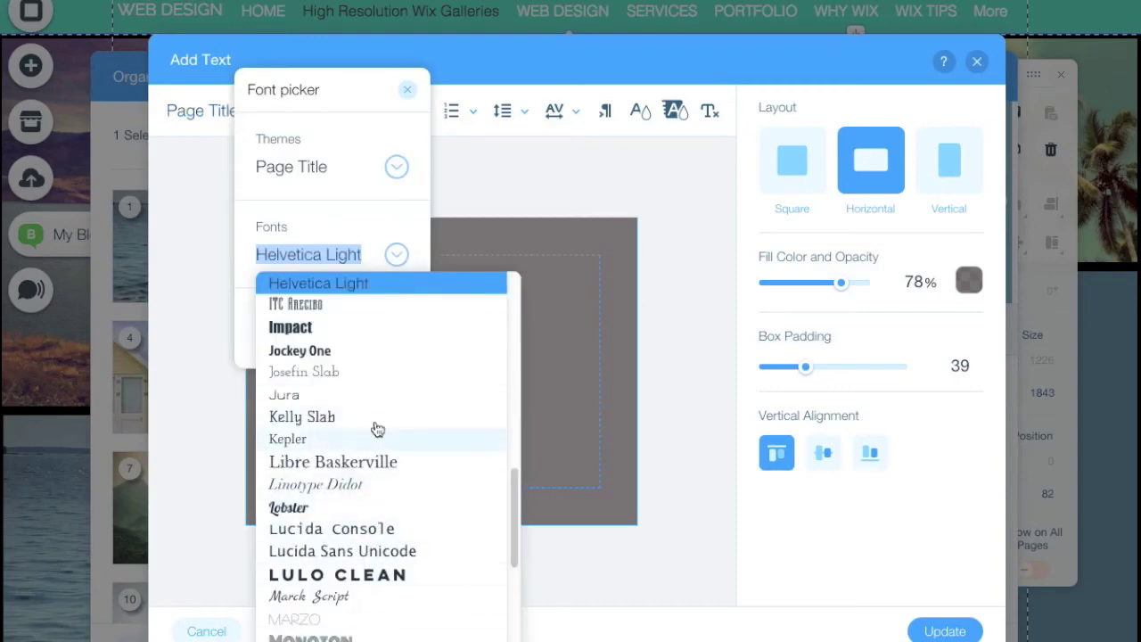
click(408, 88)
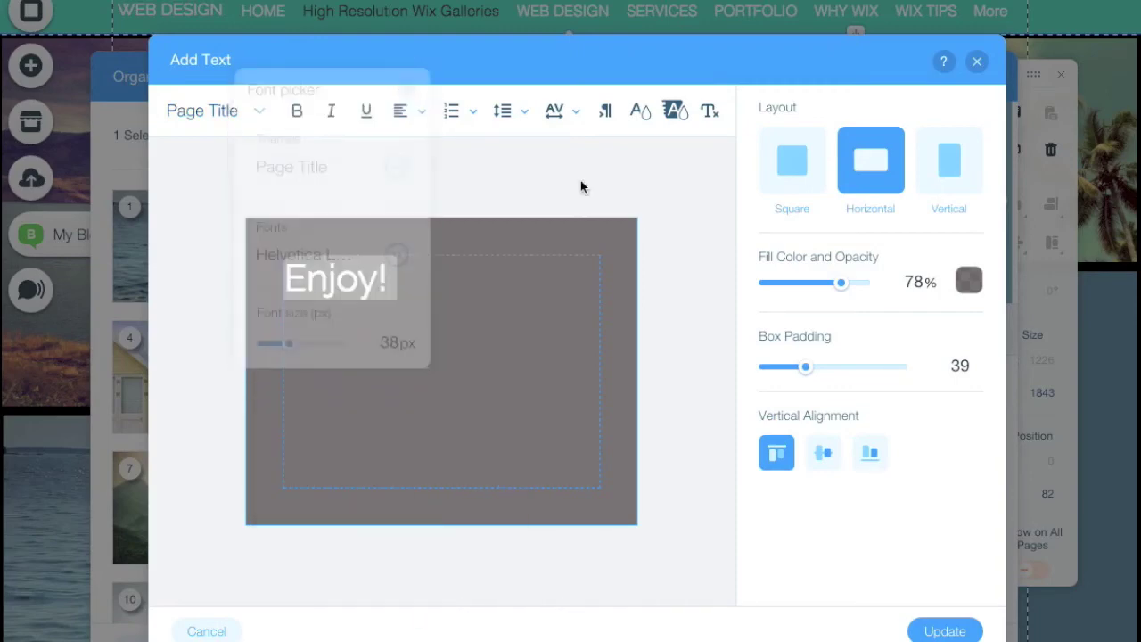
Update the text item, save the gallery's media changes and preview the page before returning to editing
click(954, 631)
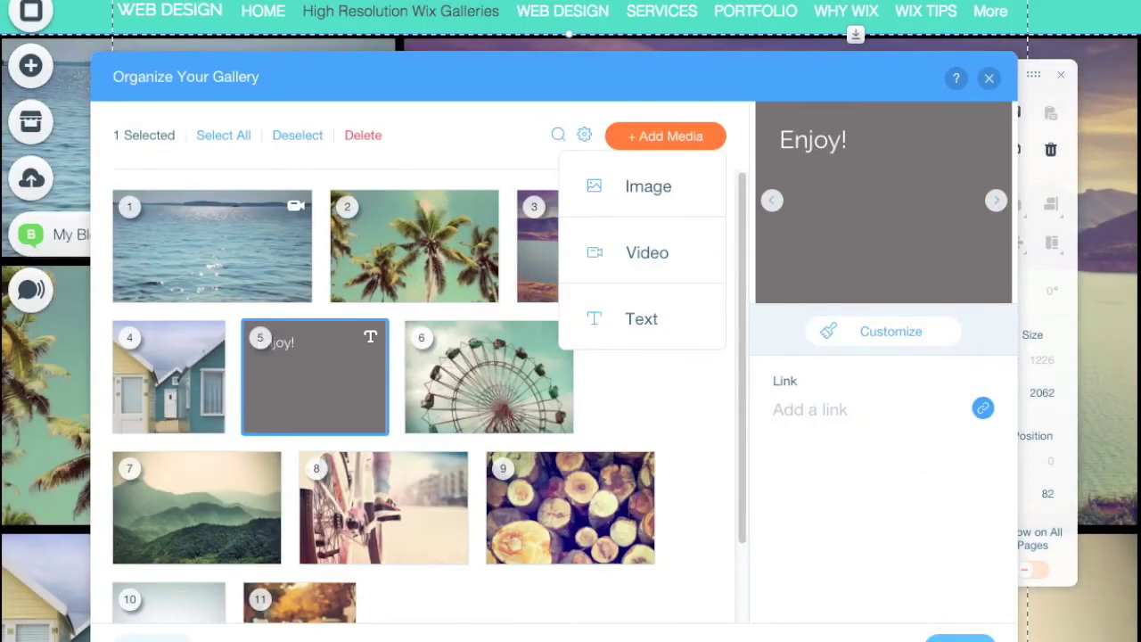
click(976, 637)
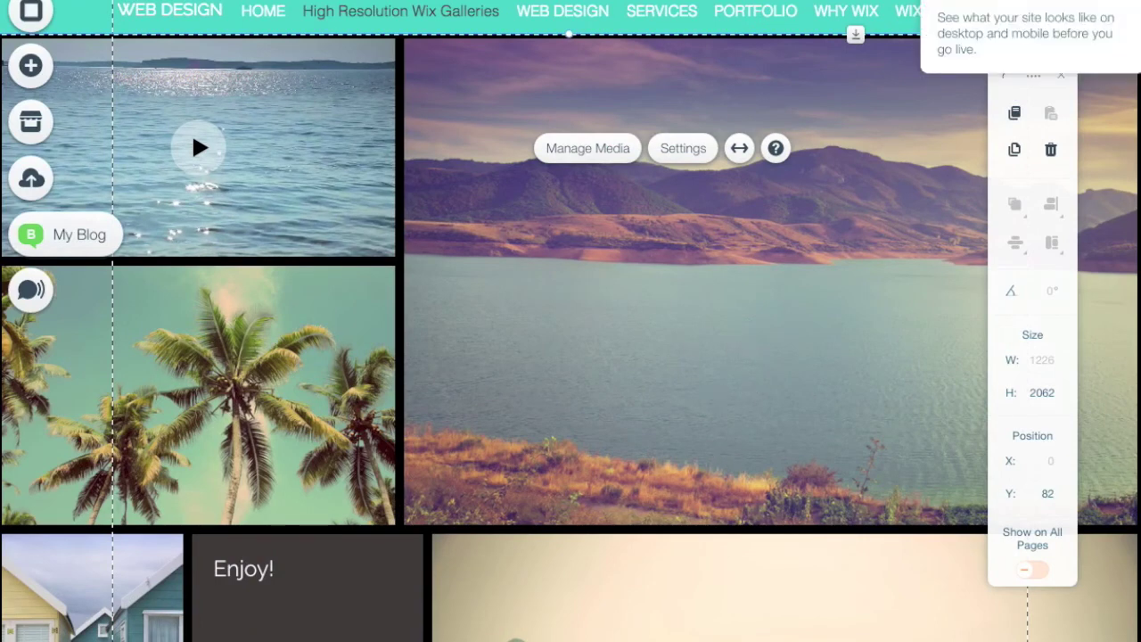
click(1030, 3)
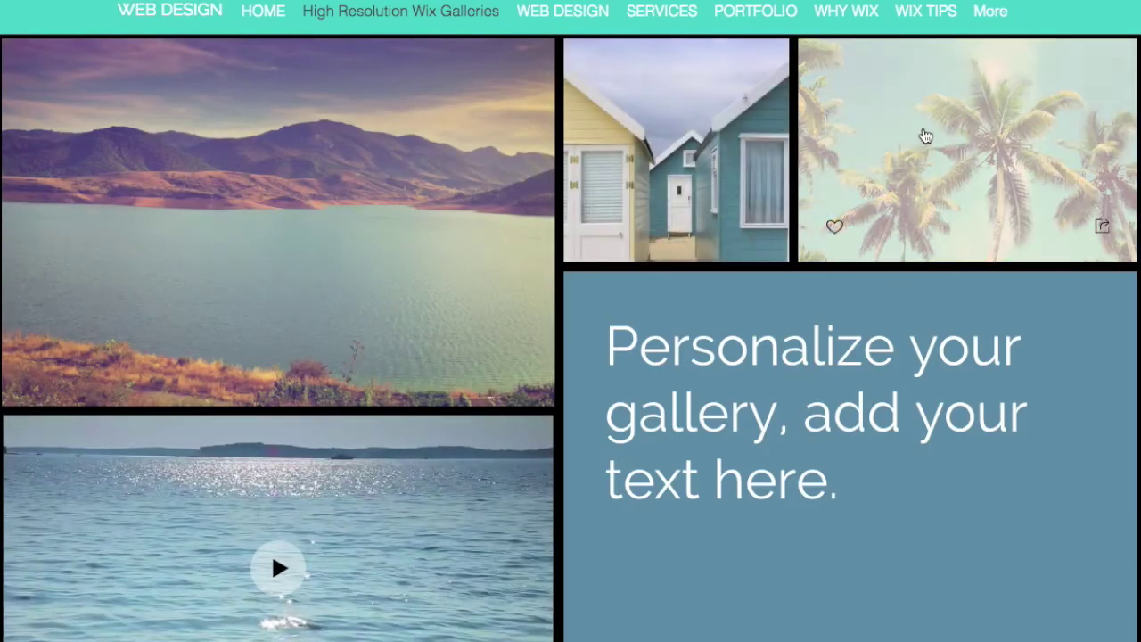
click(1030, 3)
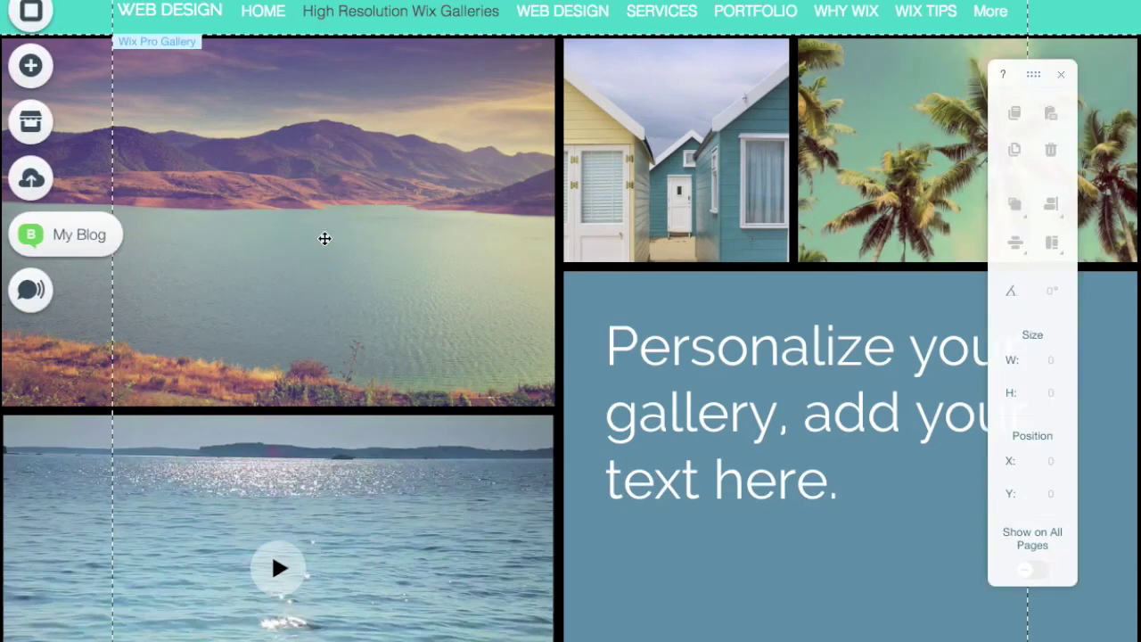
Give the mountain lake image the title "Here is my title!", save the gallery media and preview the page
click(285, 237)
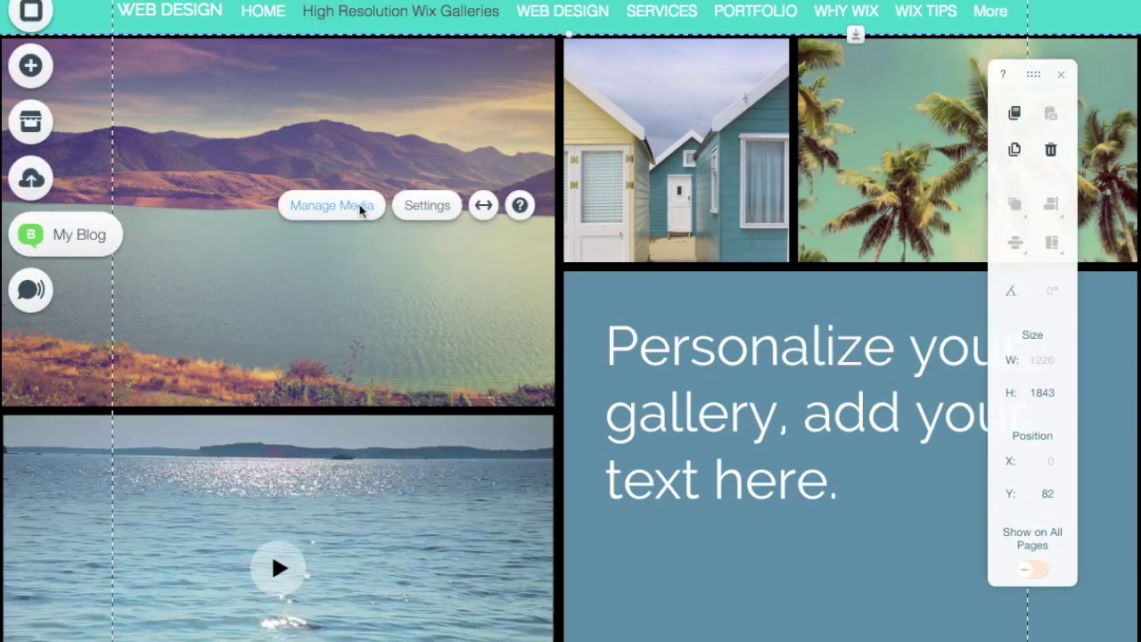
click(361, 207)
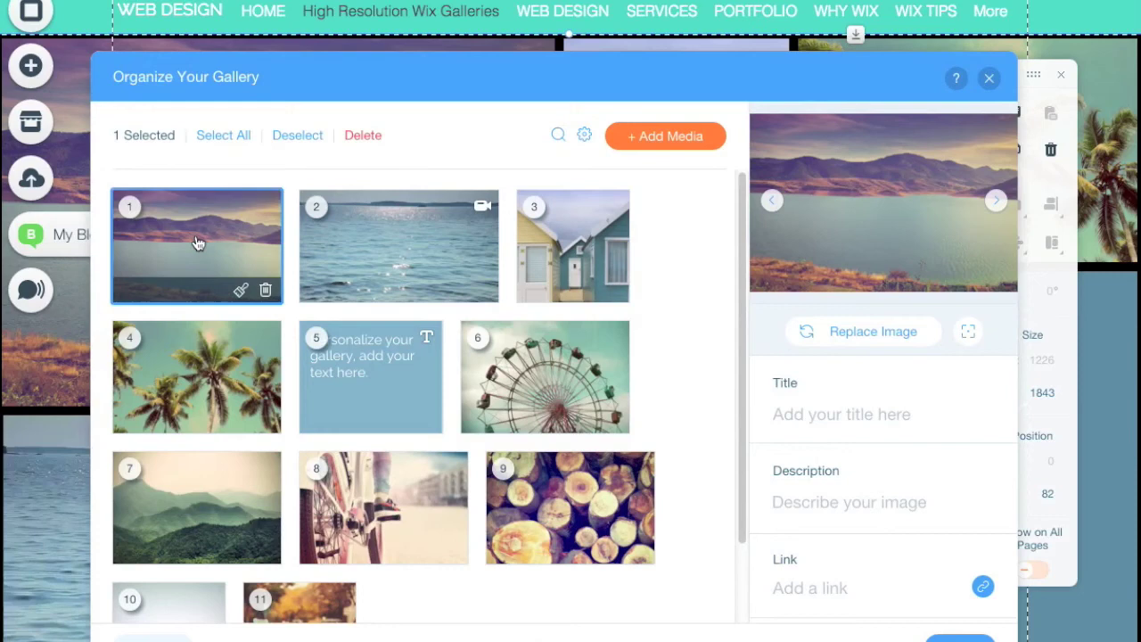
click(214, 242)
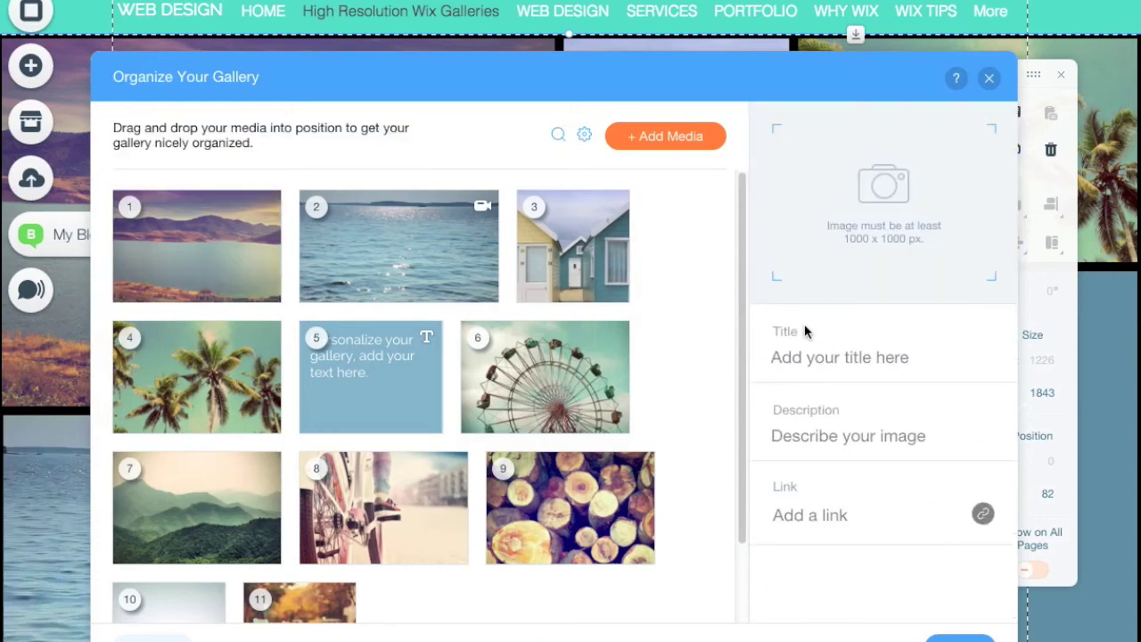
click(183, 247)
click(809, 412)
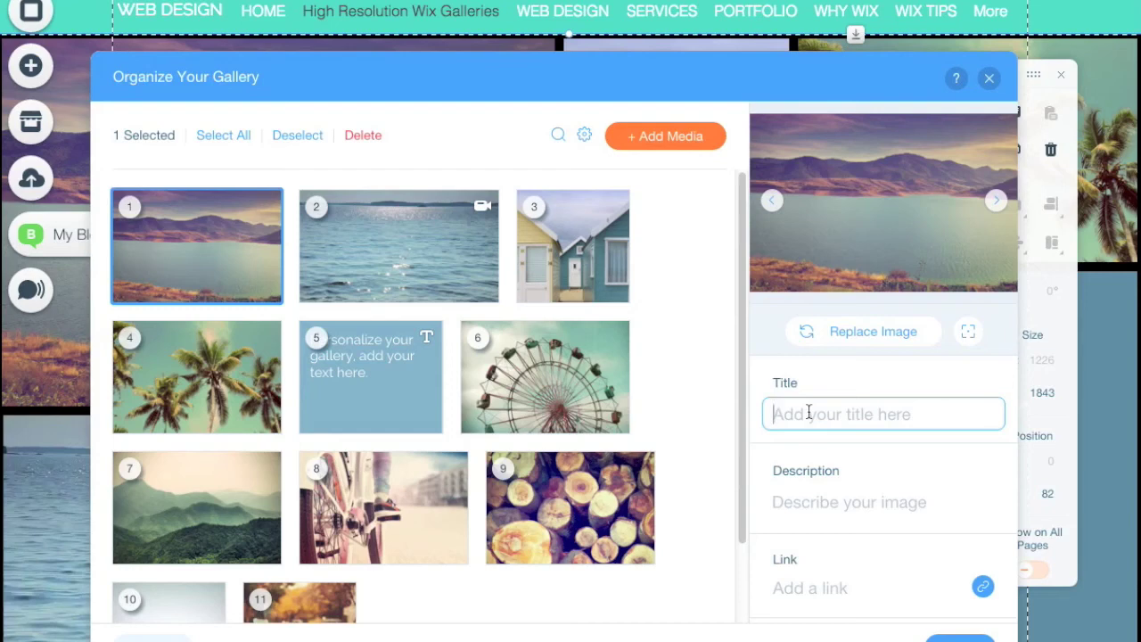
text(Here is my title!)
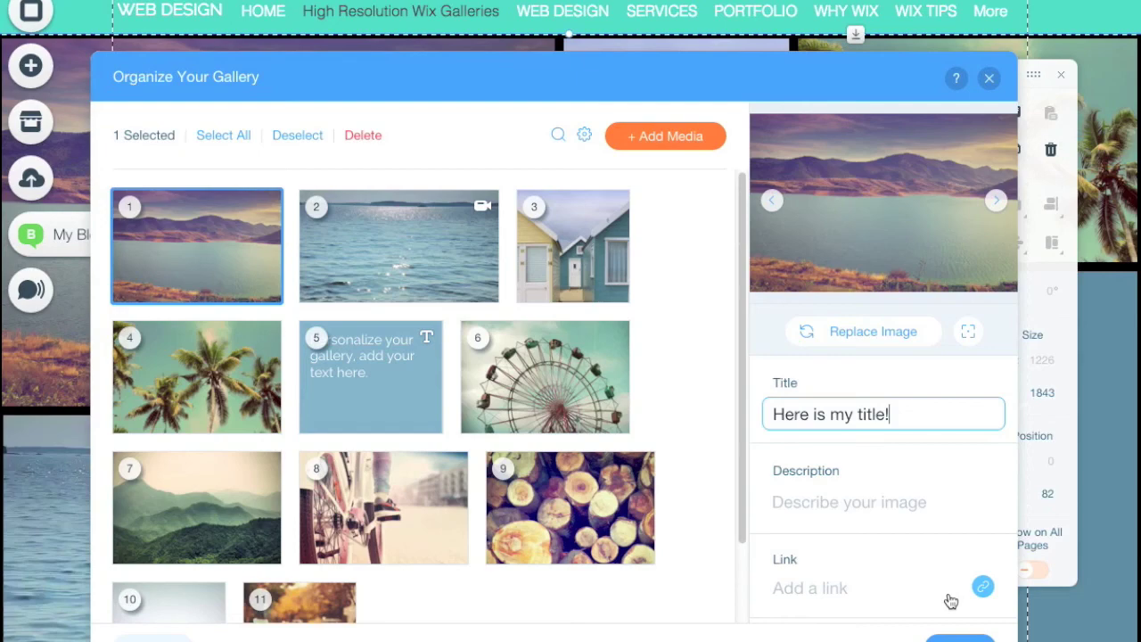
click(958, 637)
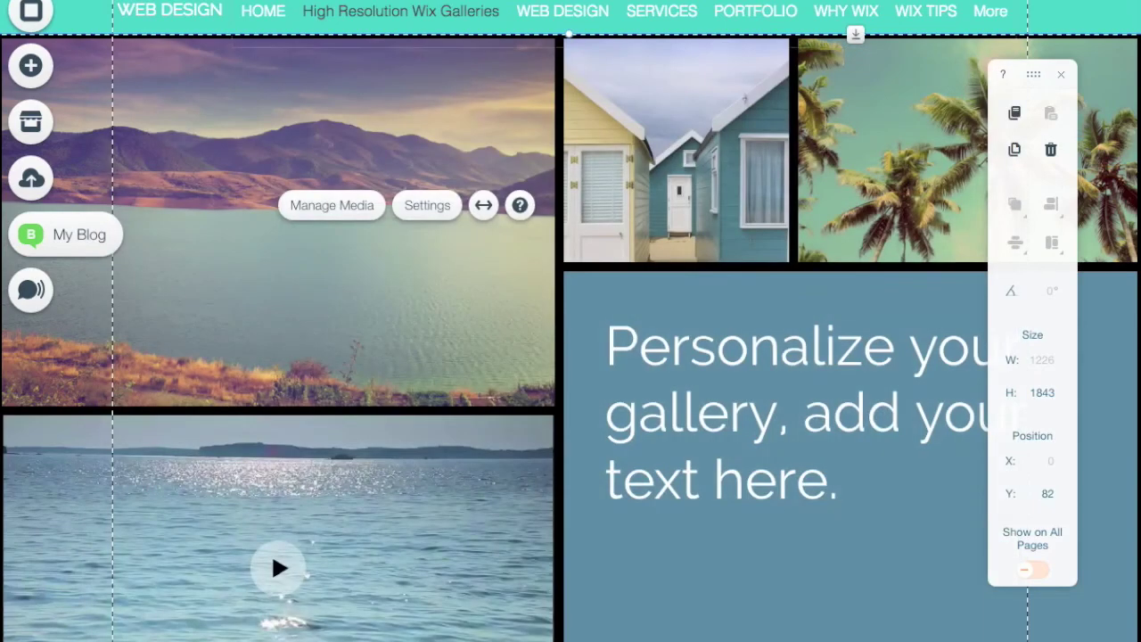
click(1034, 2)
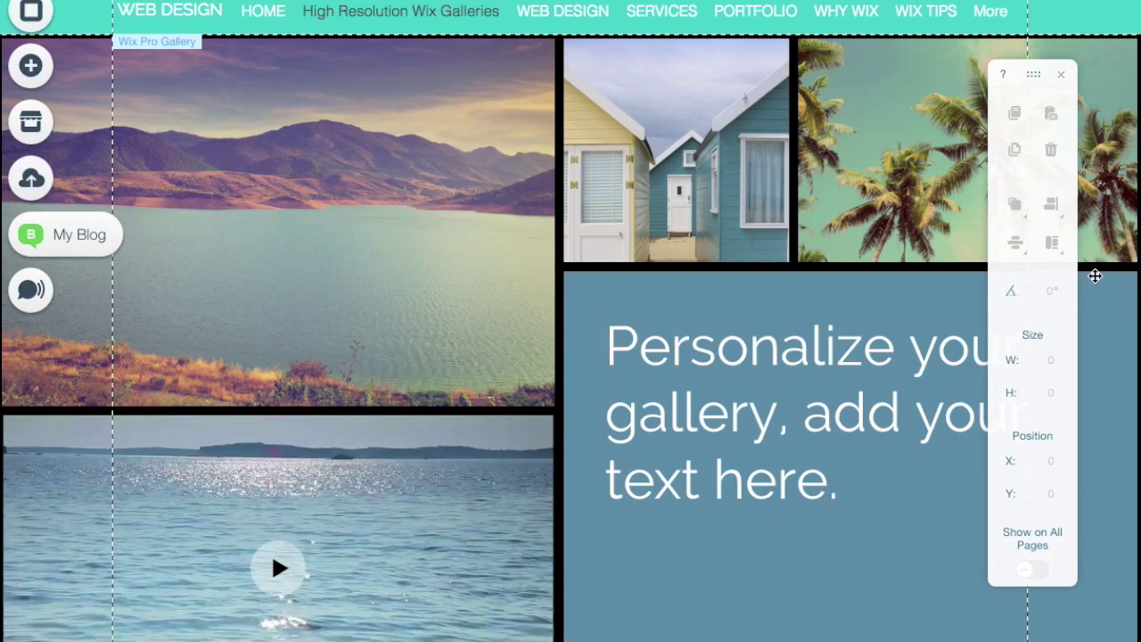
Open the gallery elements and related apps that can be added to the page
click(39, 80)
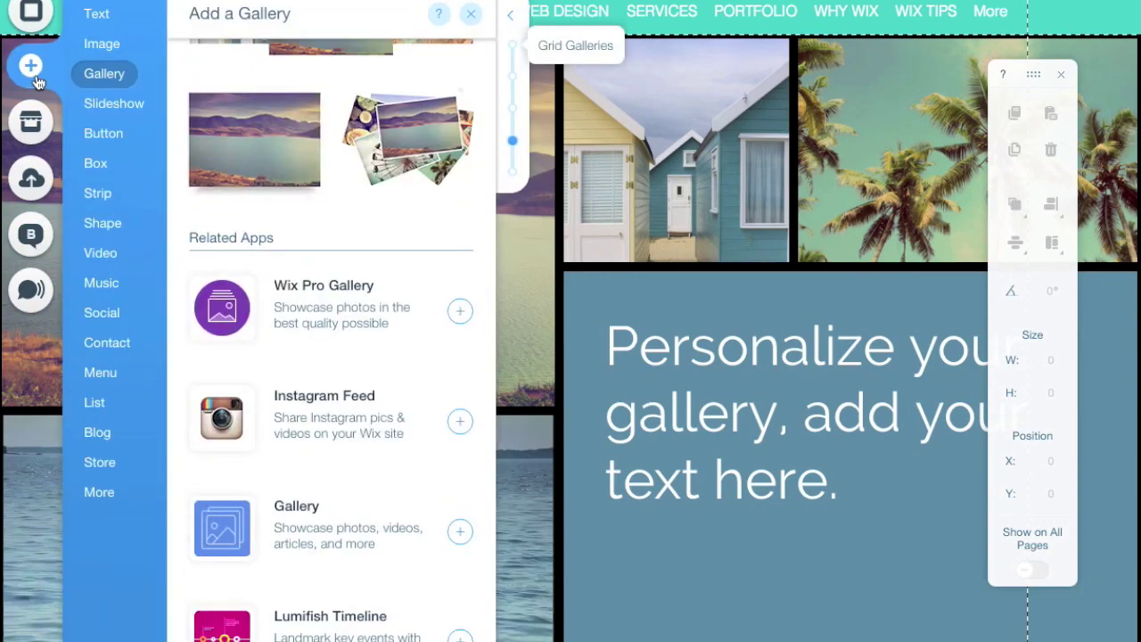